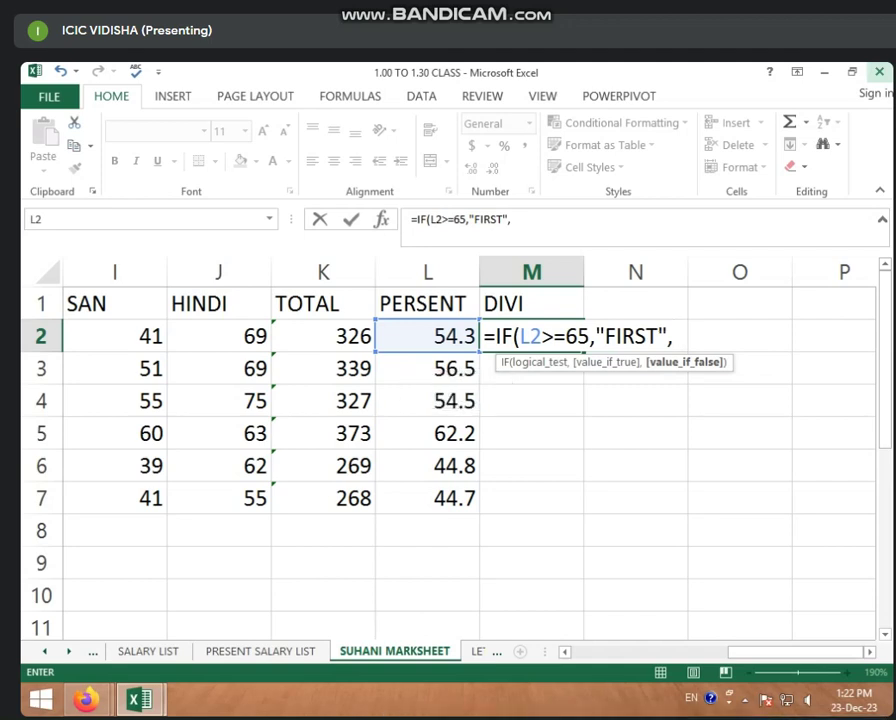
Step: Type the nested IF in M2: FIRST at 65, SECOND at 45, THIRD at 33, else FAIL
text(IF)
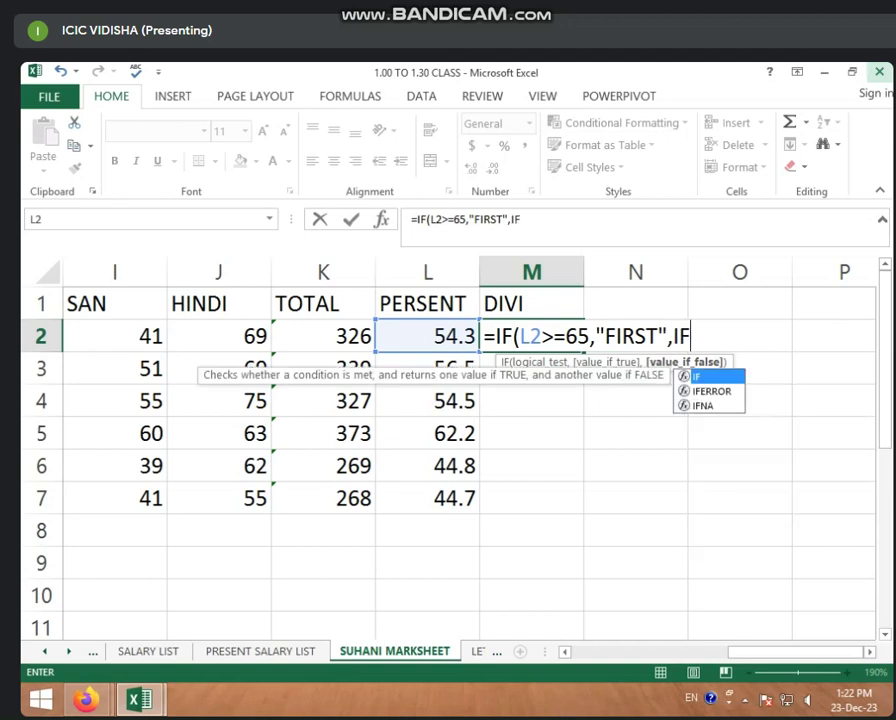
text(()
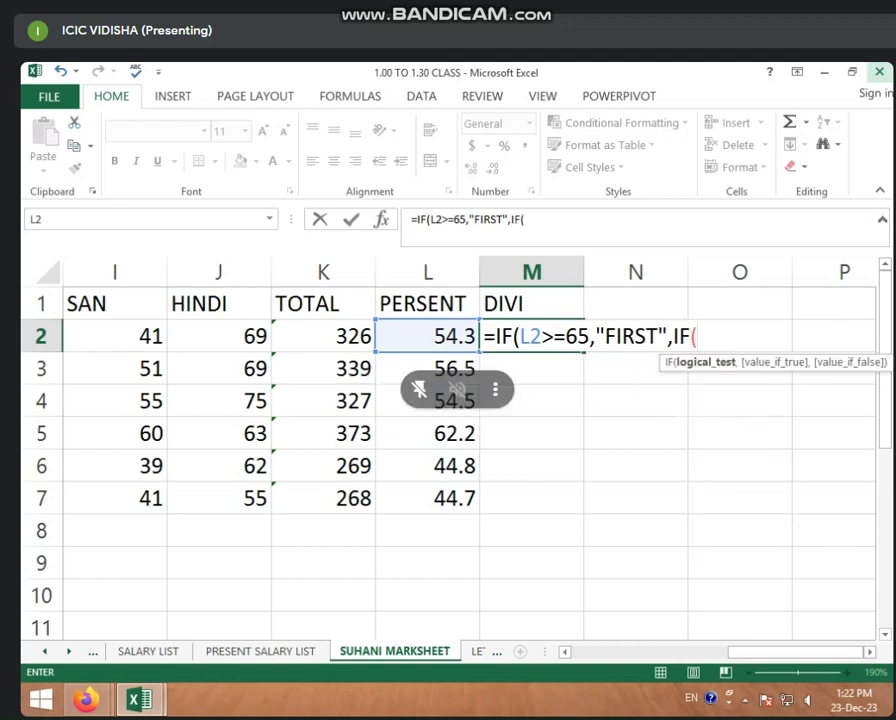
click(418, 341)
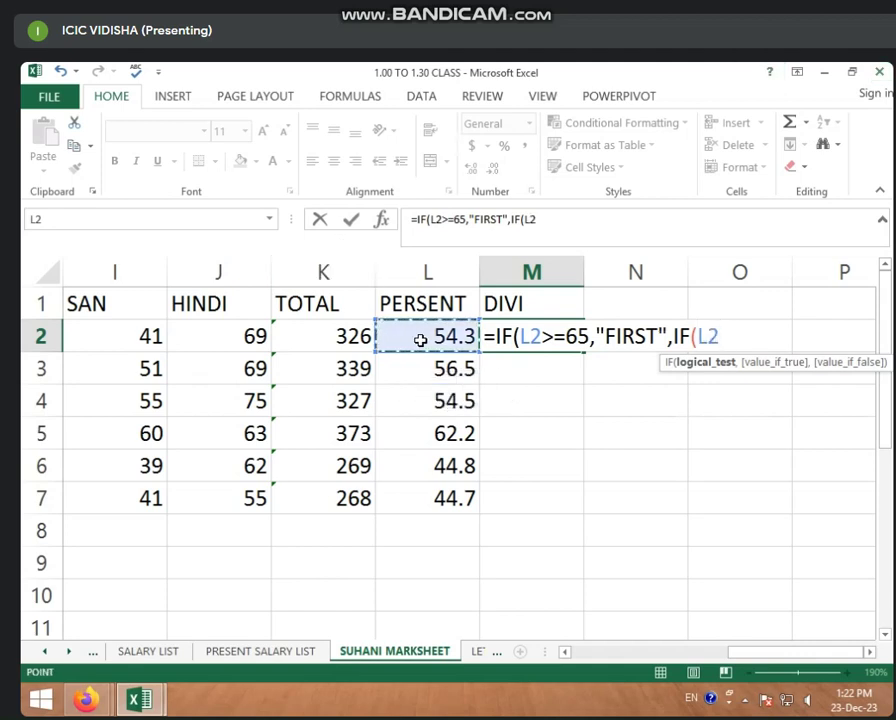
text(<)
key(BackSpace)
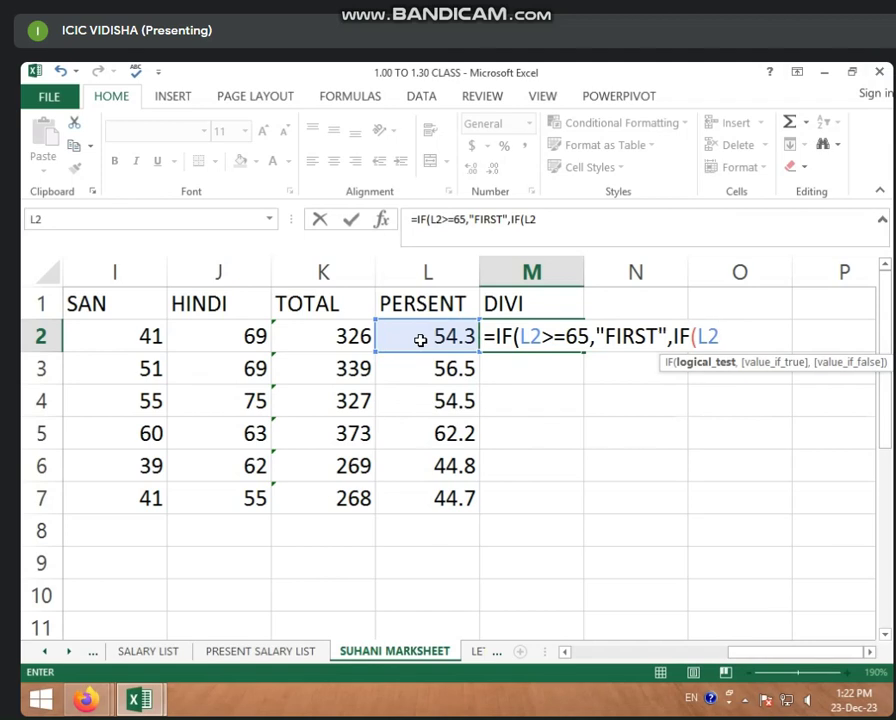
text(>)
text(=)
text(45)
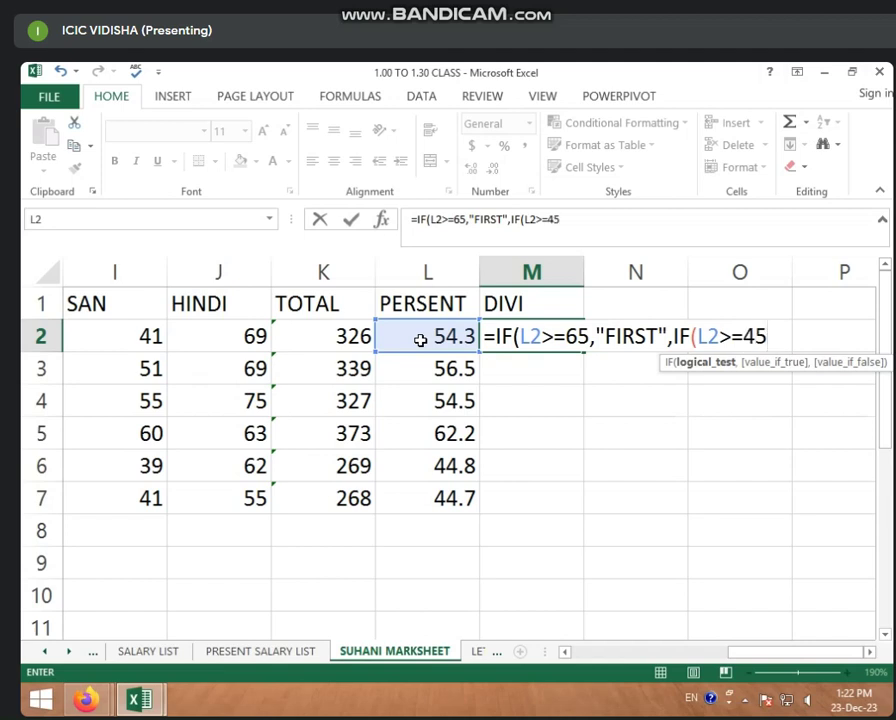
text(,")
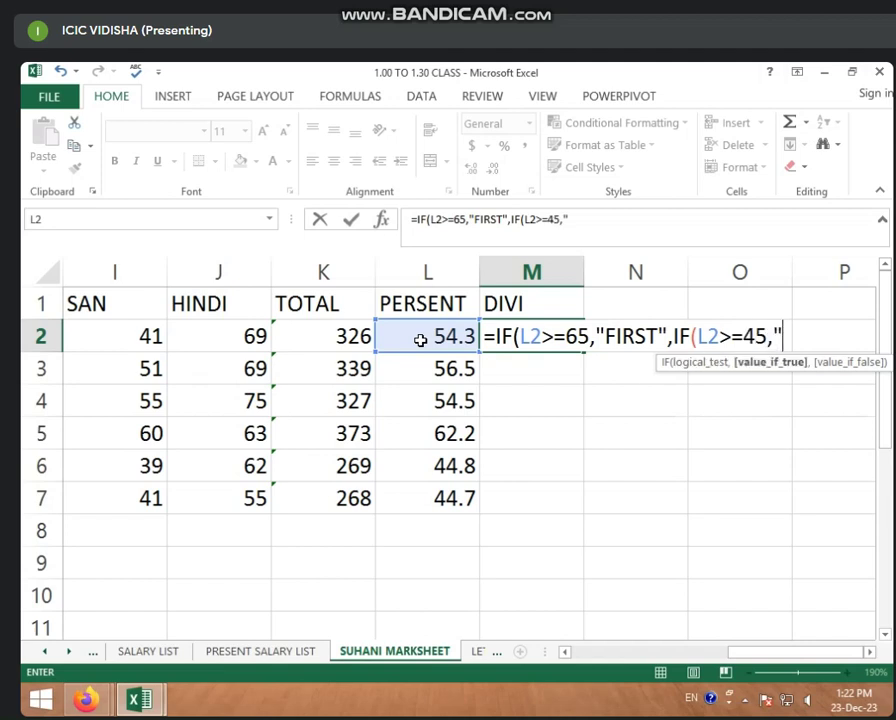
text(SECON)
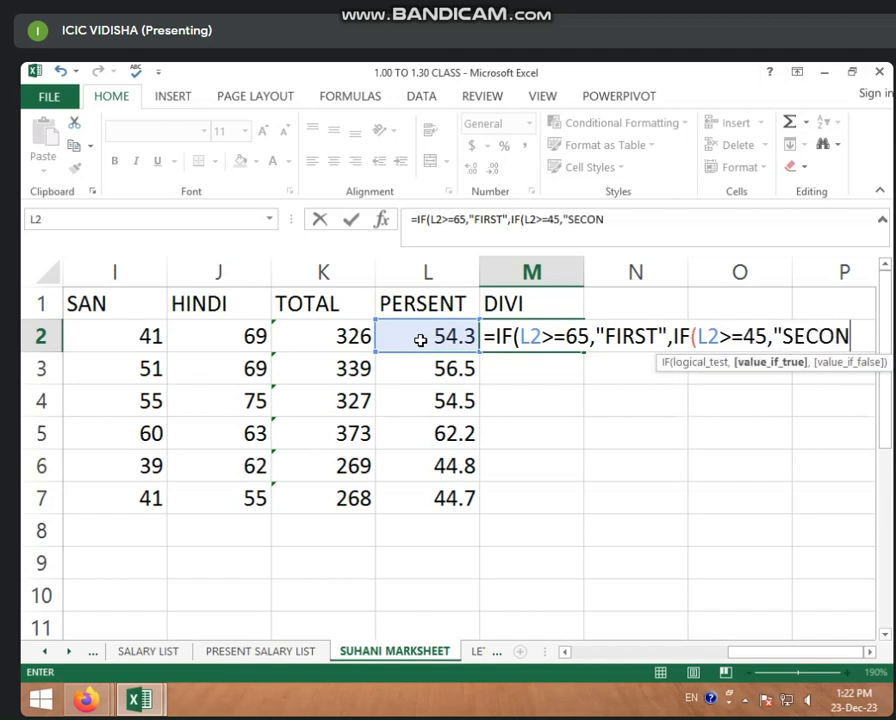
text(T)
key(BackSpace)
text(D)
text(")
text(,)
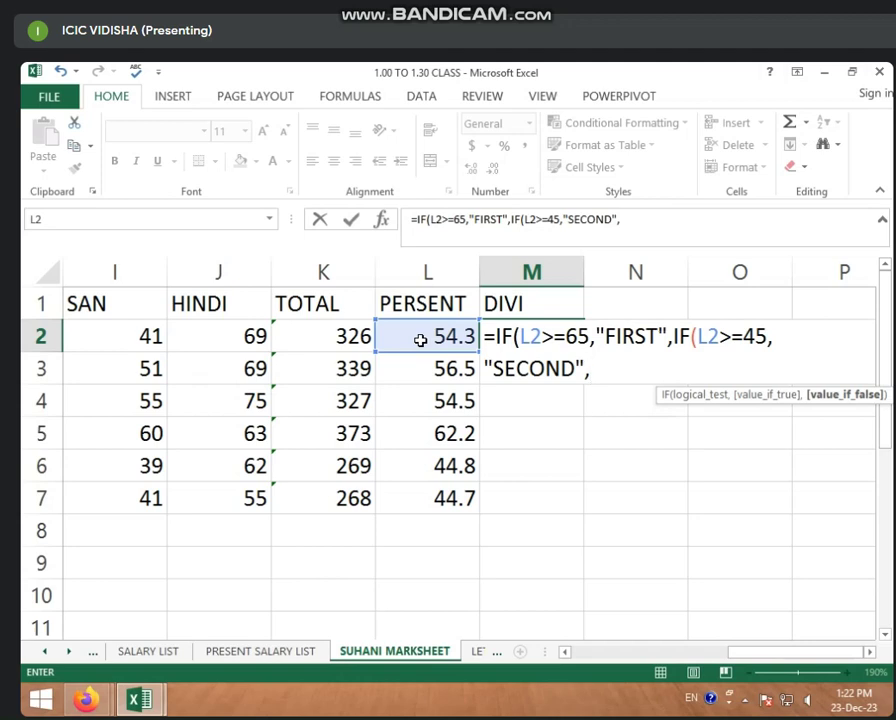
text(IF)
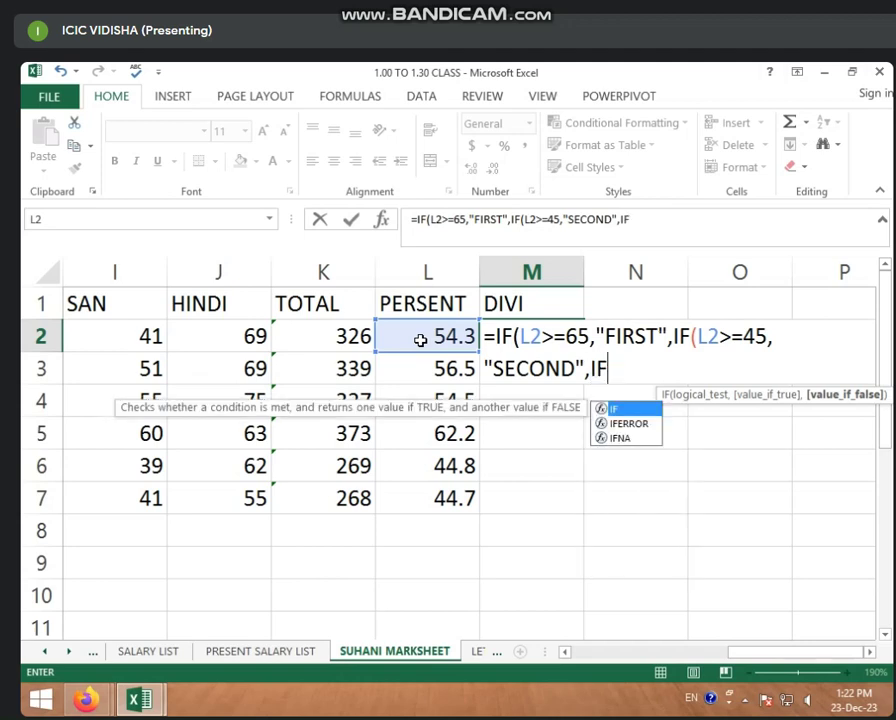
text(*)
key(BackSpace)
text(()
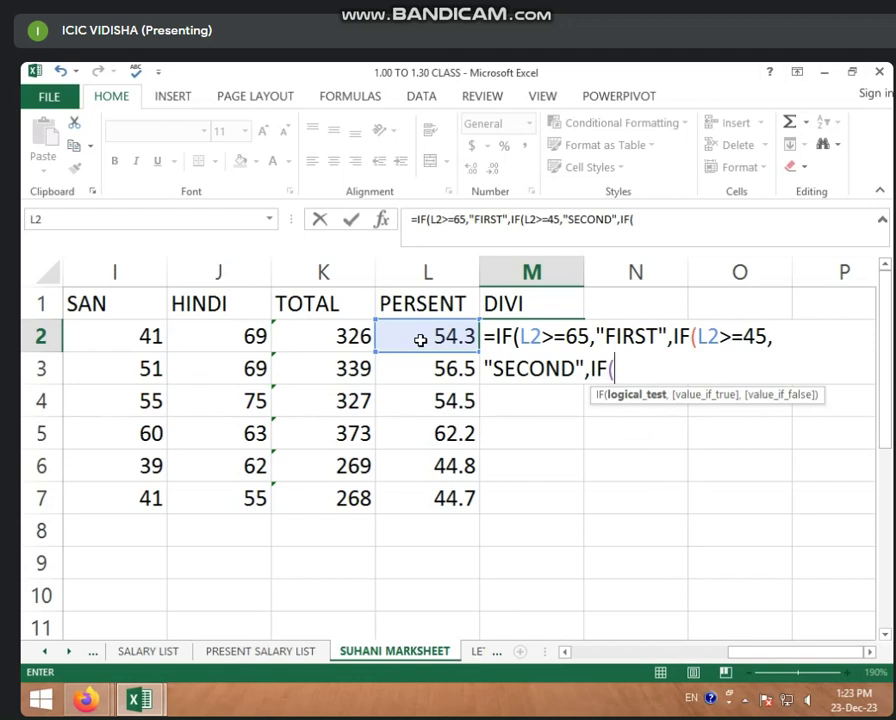
click(425, 340)
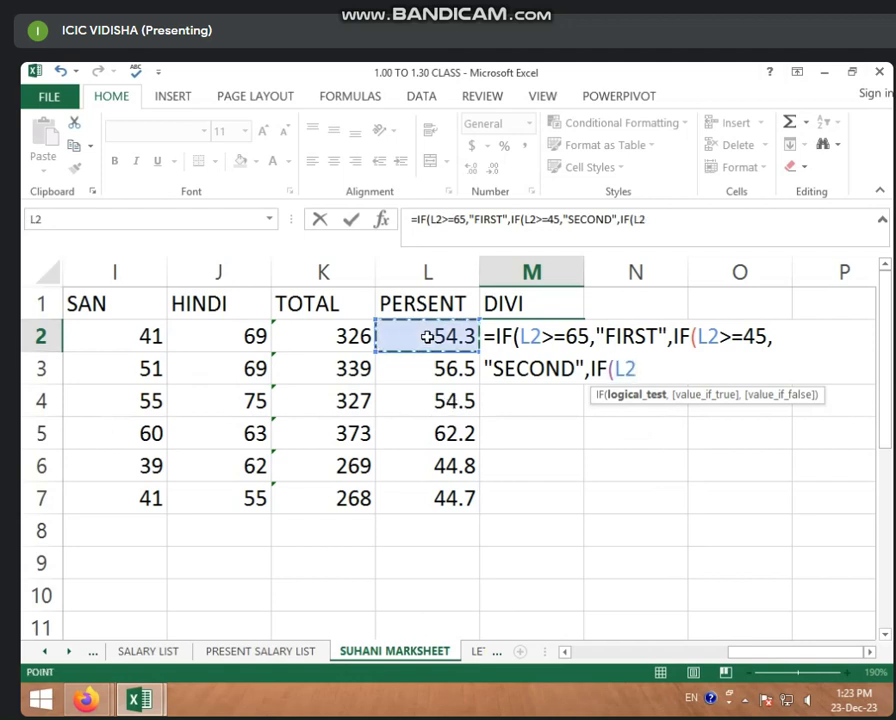
text(>)
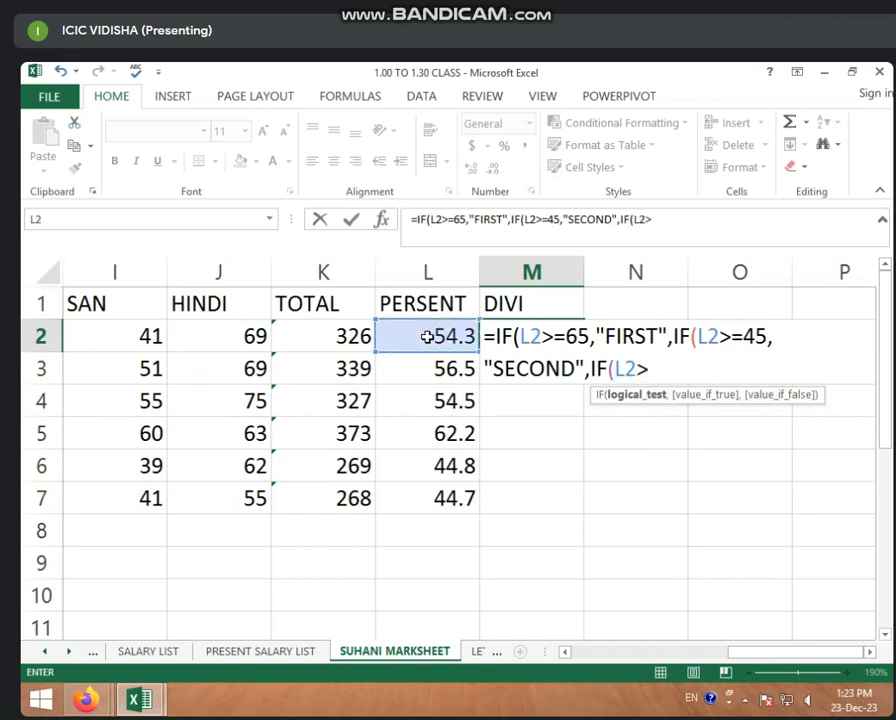
text(=)
text(33,)
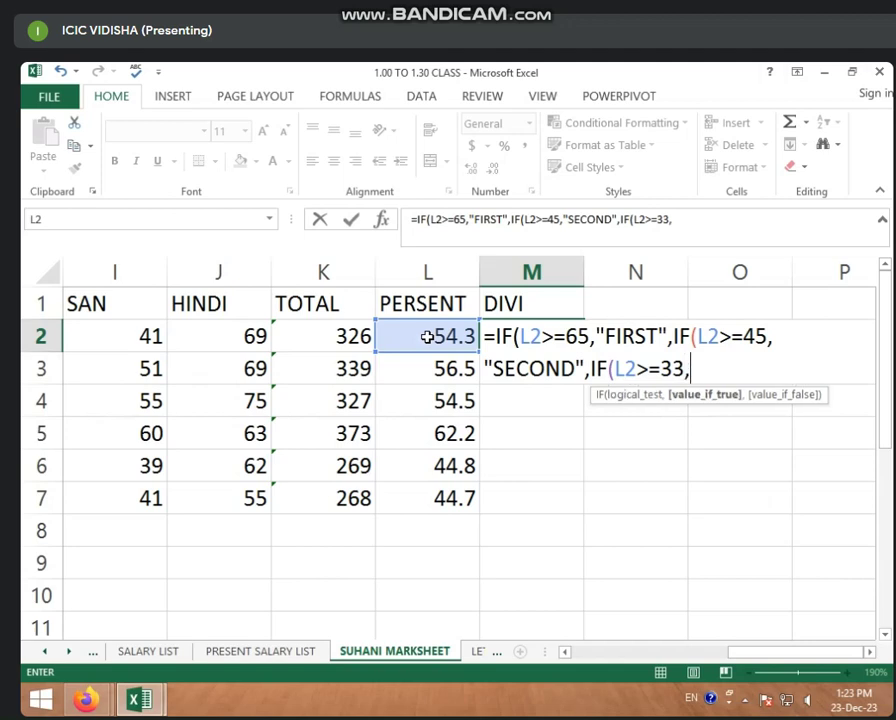
text("THIR)
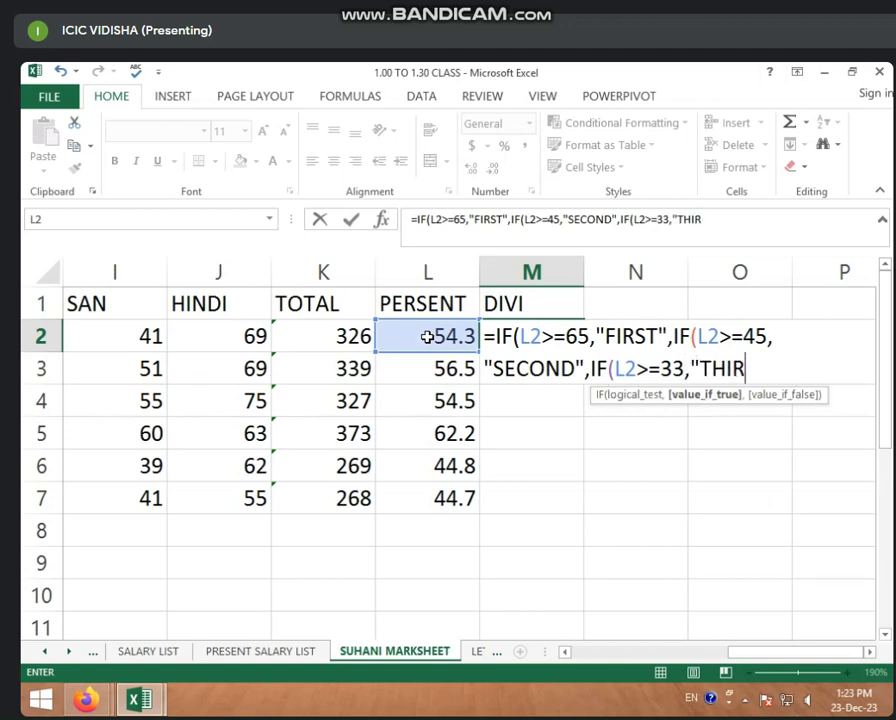
text(D")
text(,)
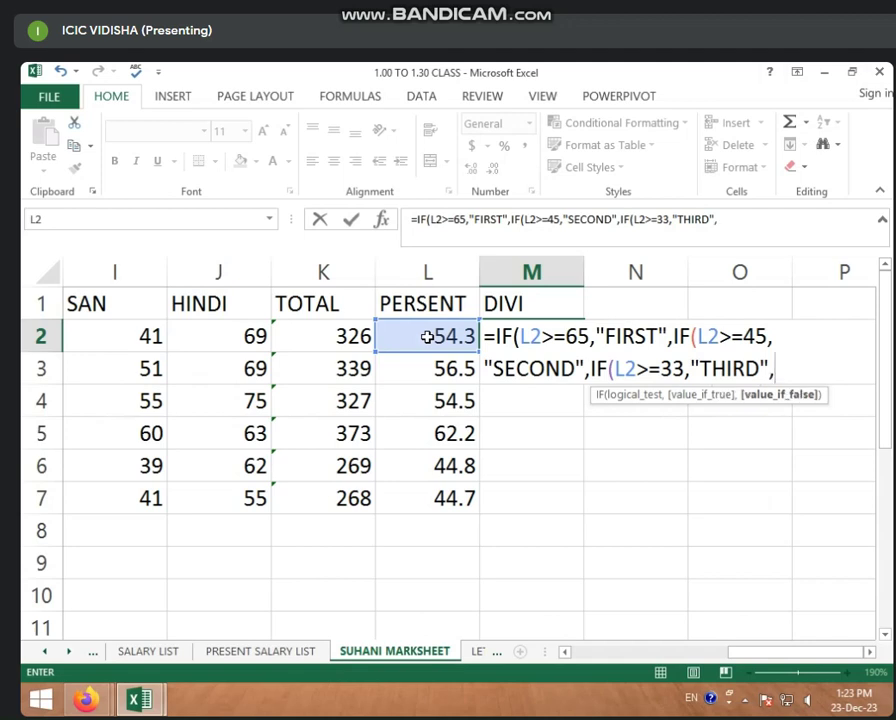
text(")
text(FAIL)
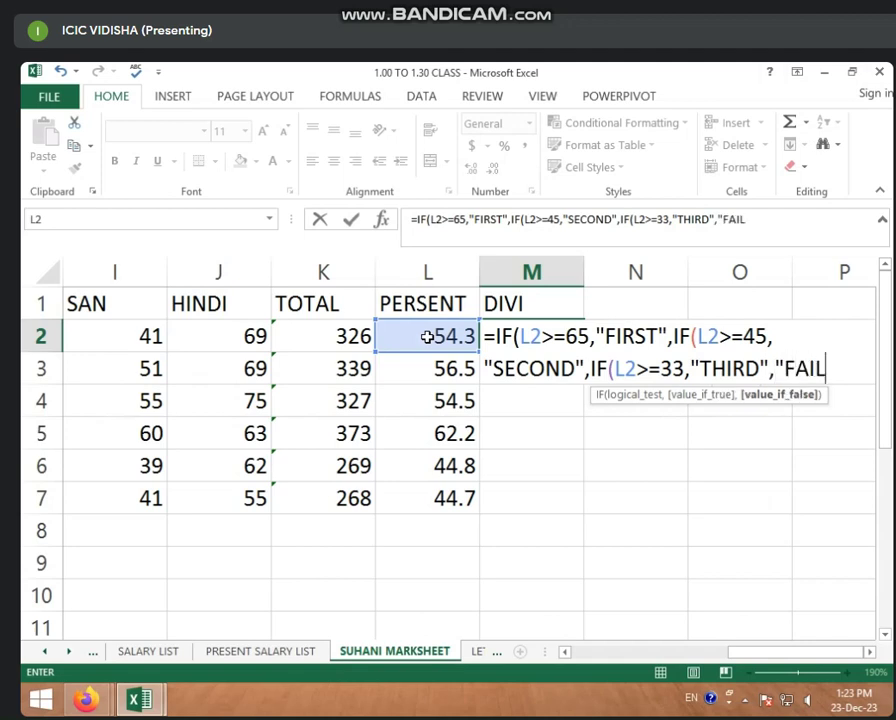
text(")
text())))
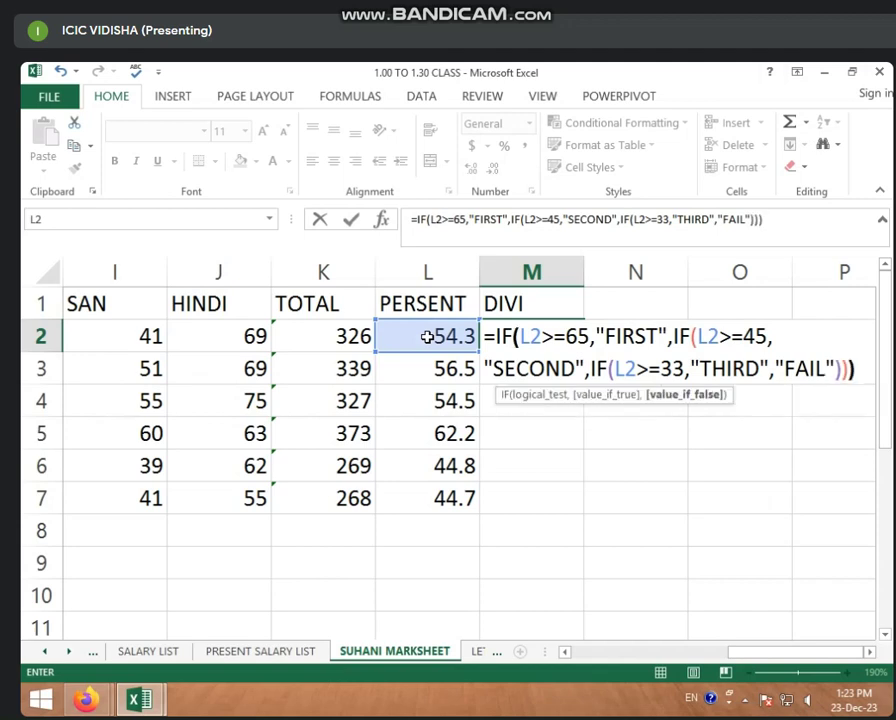
Step: Enter the DIVI formula and copy it from M2 down to M7
key(Return)
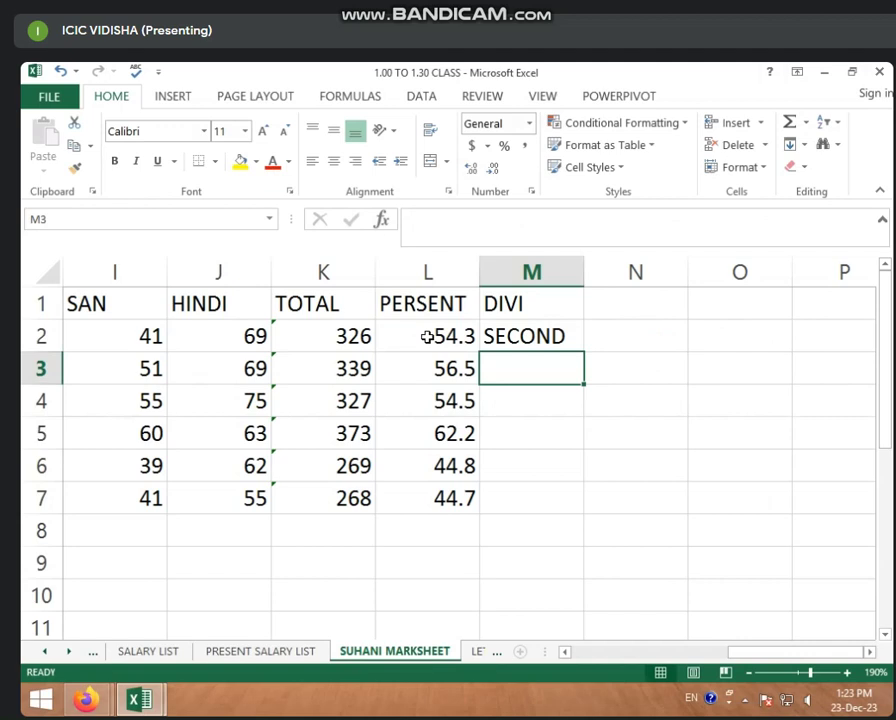
click(566, 340)
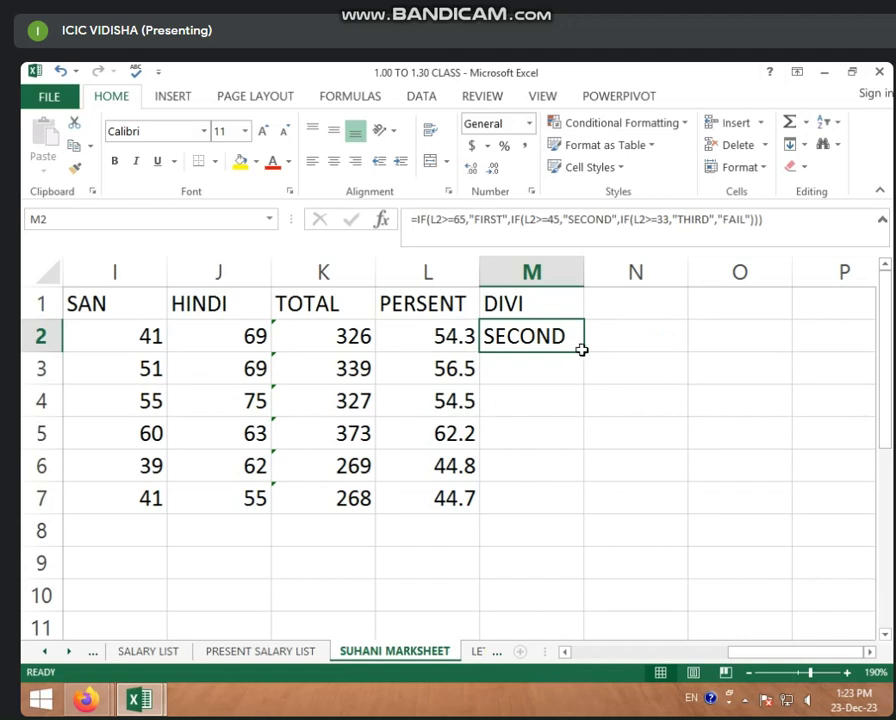
drag(583, 353, 592, 502)
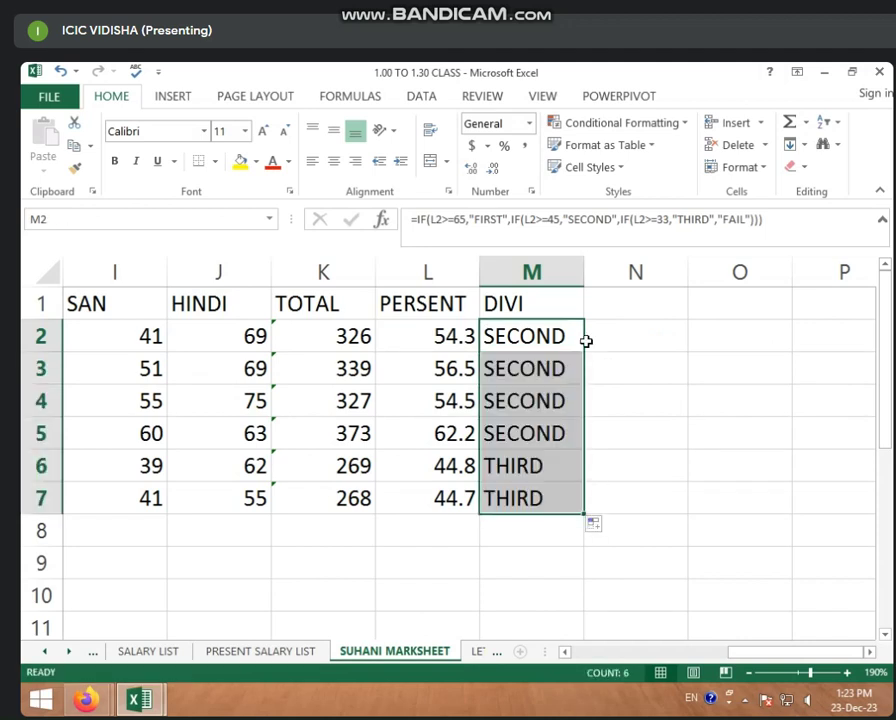
Step: Add the heading GREAD in cell N1
click(603, 290)
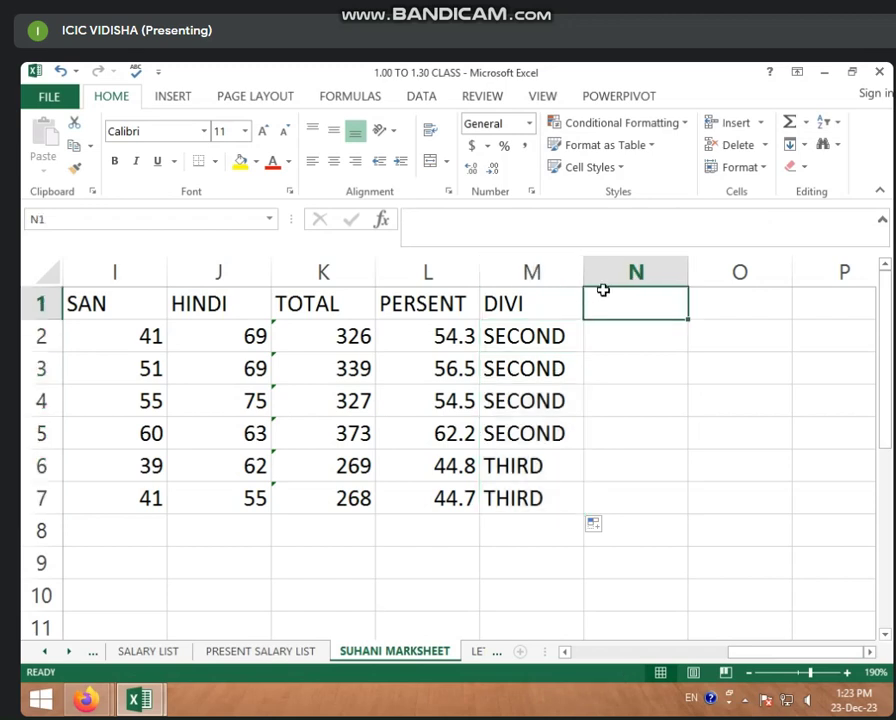
text(GR)
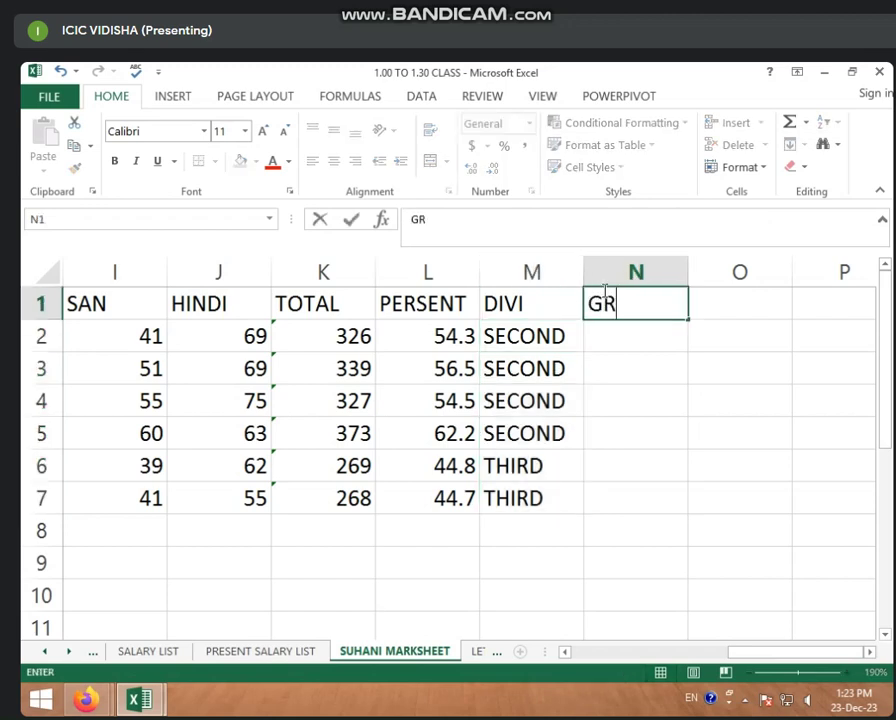
text(E)
text(AD)
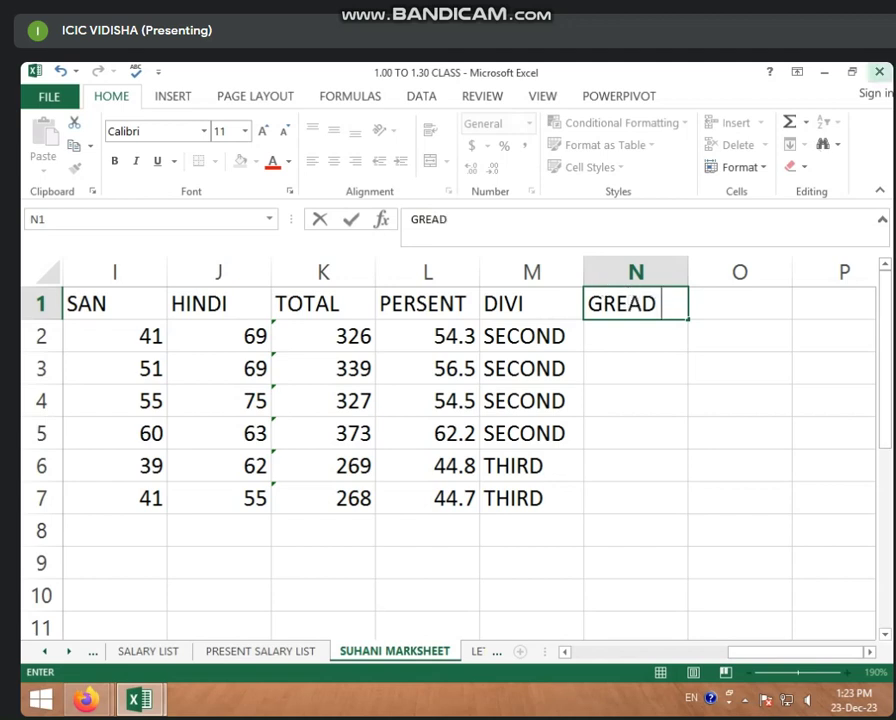
click(502, 300)
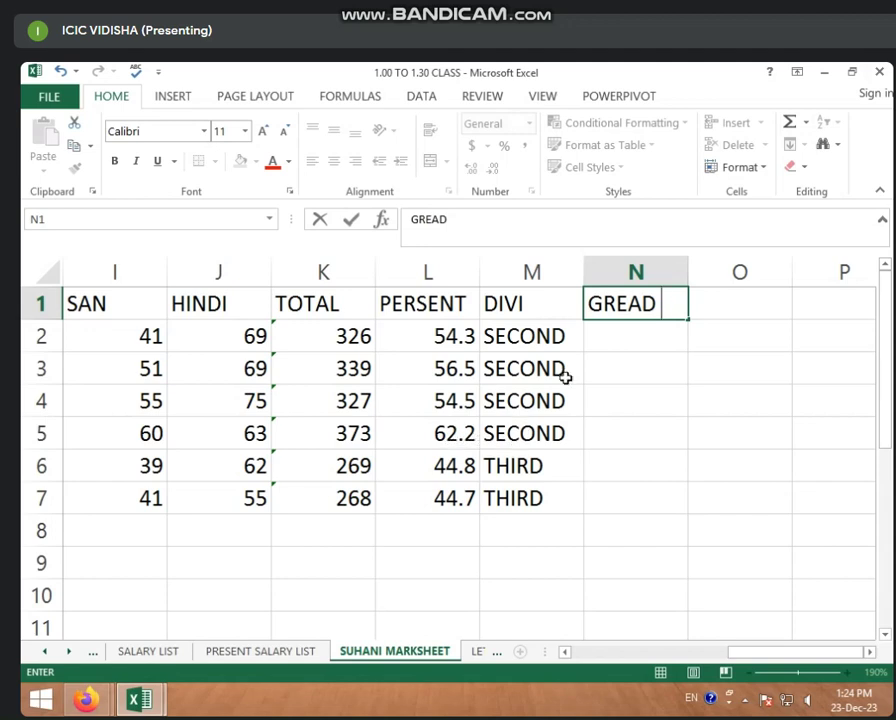
click(612, 333)
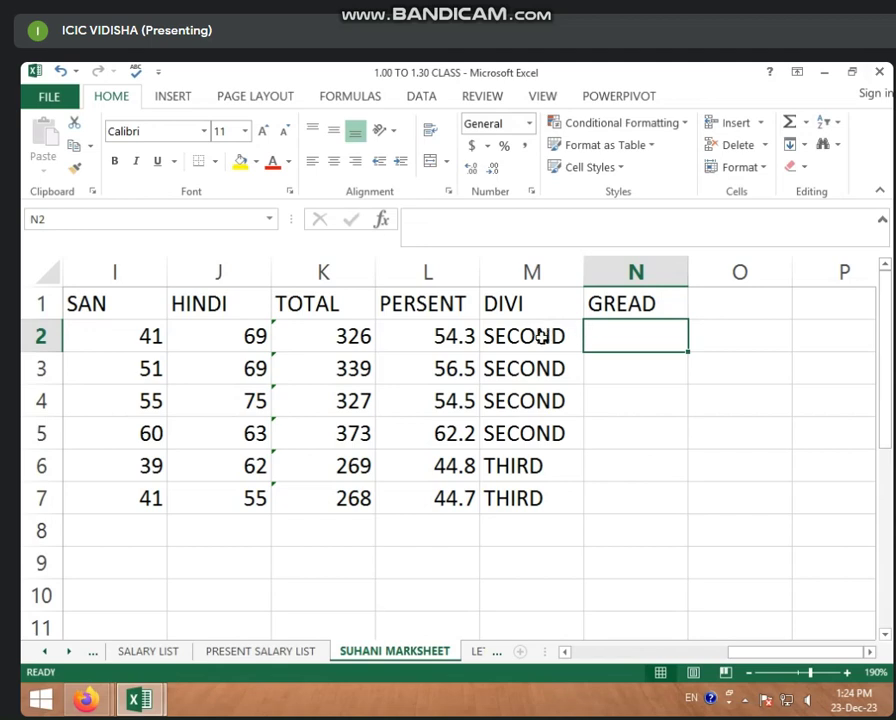
Step: Change the FIRST cutoff in M2's formula from 65 to 60
click(502, 336)
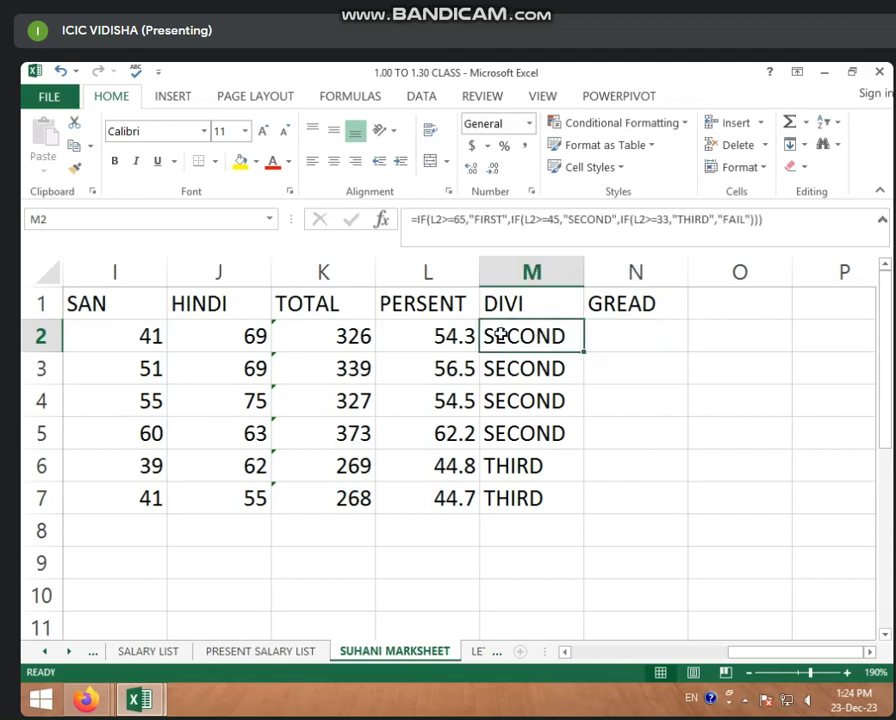
click(466, 216)
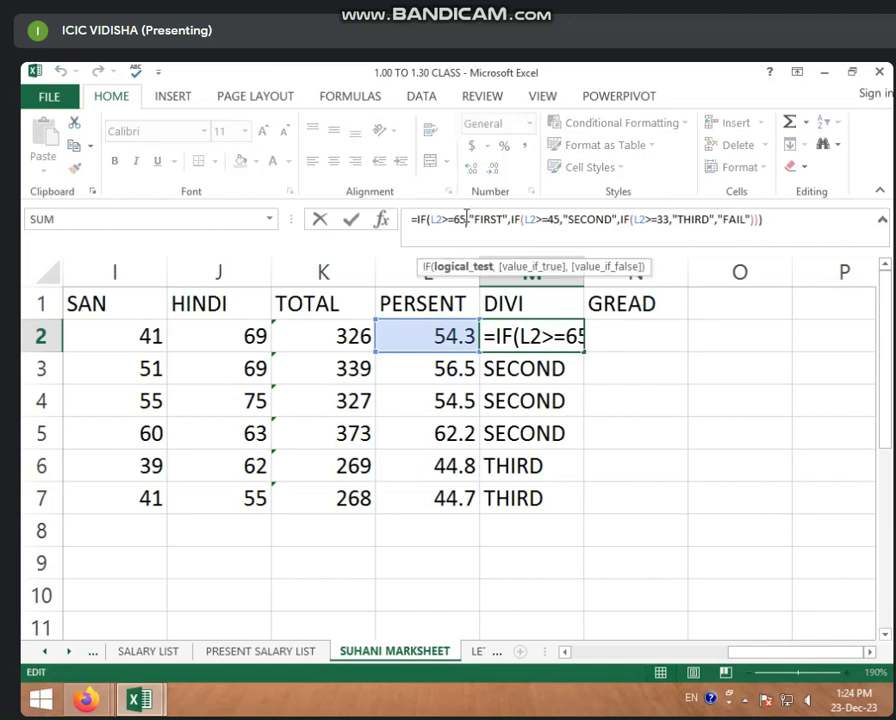
key(BackSpace)
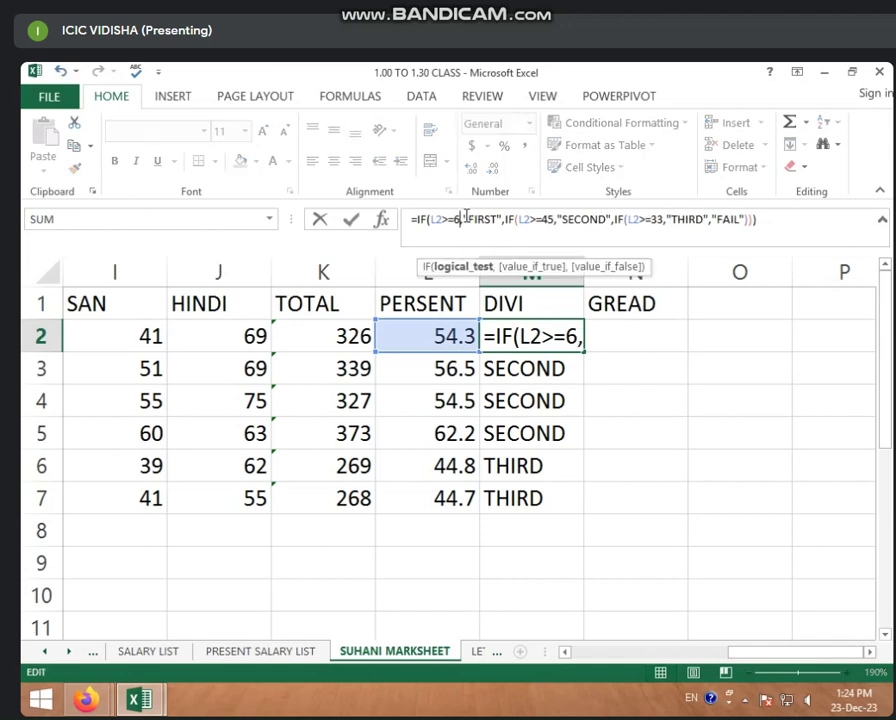
text(0)
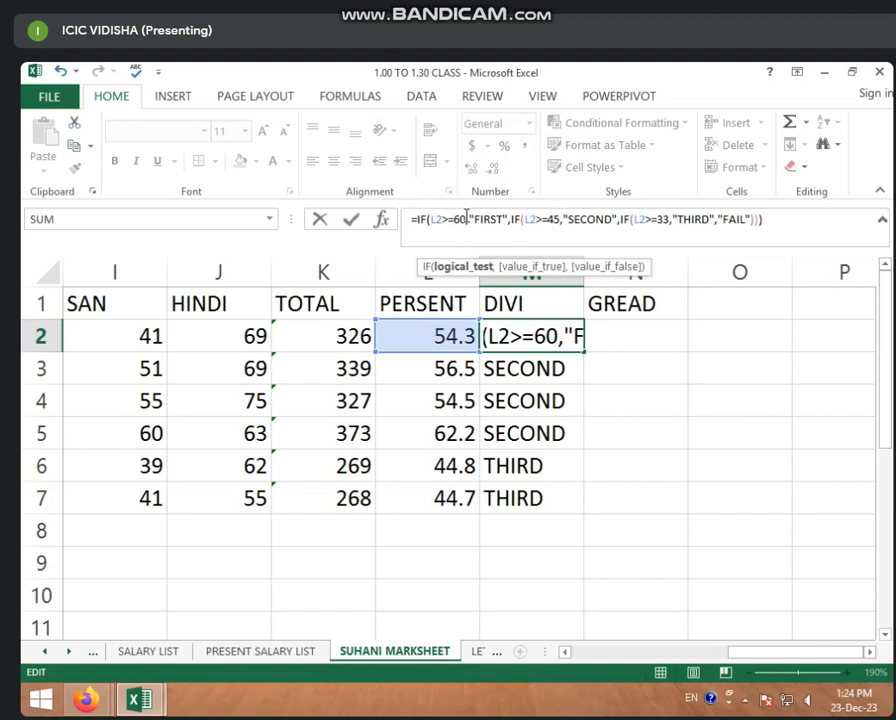
click(594, 336)
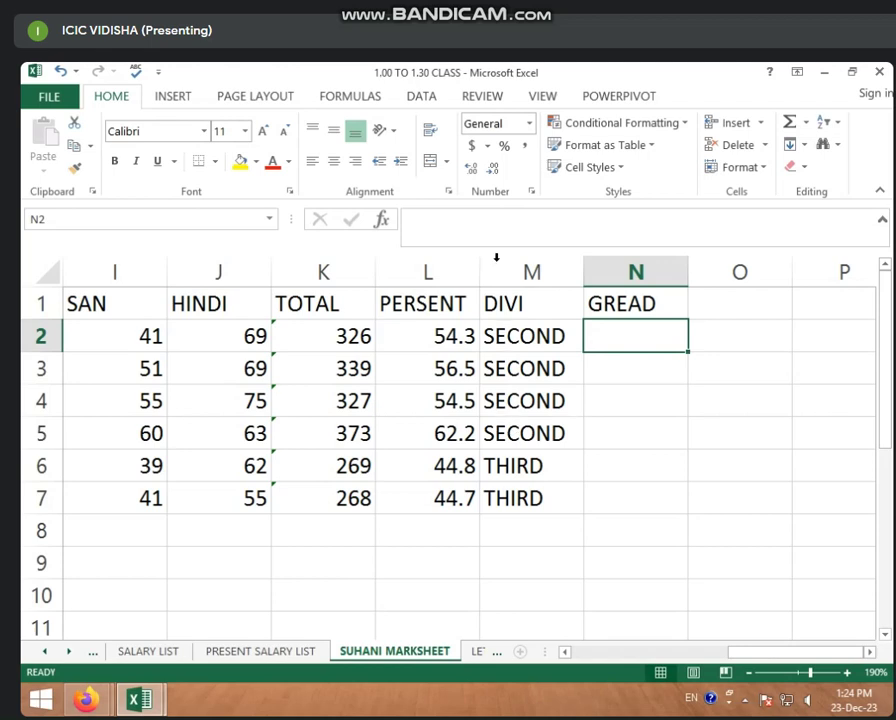
Step: Recopy the updated DIVI formula from M2 down to M7
click(505, 341)
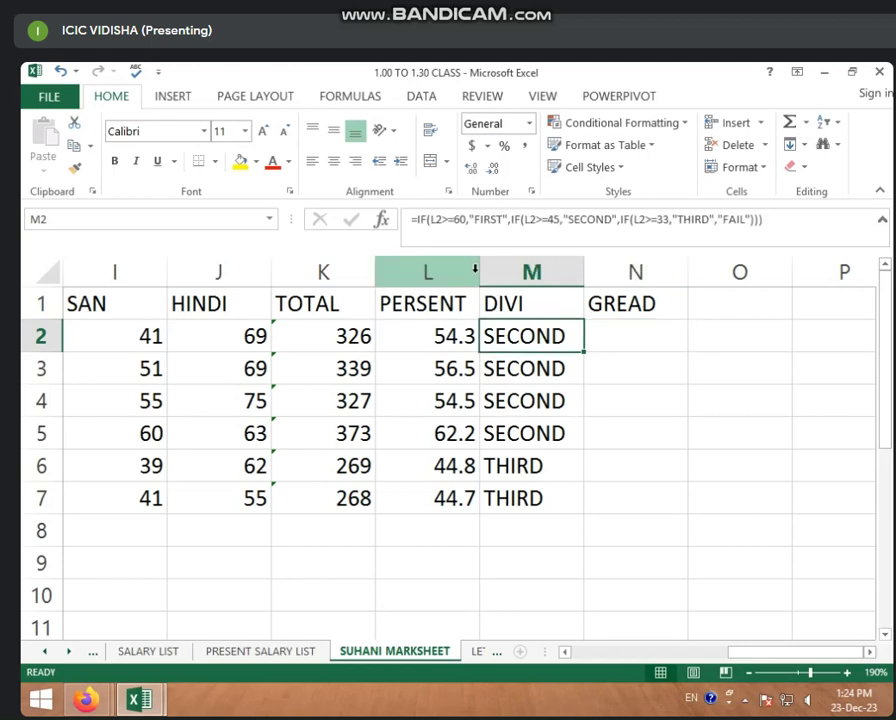
drag(567, 339, 601, 339)
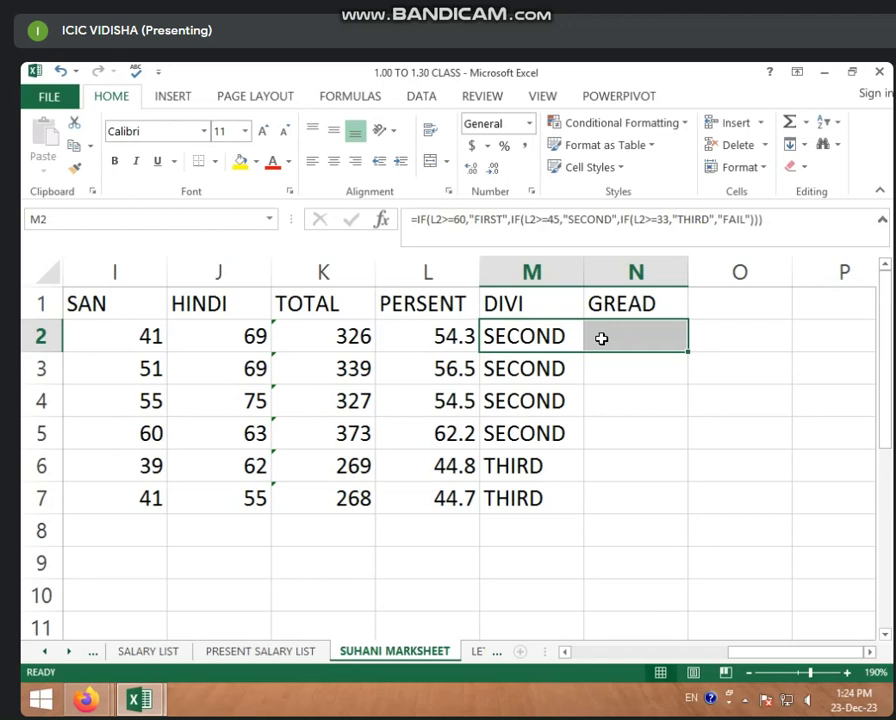
click(556, 344)
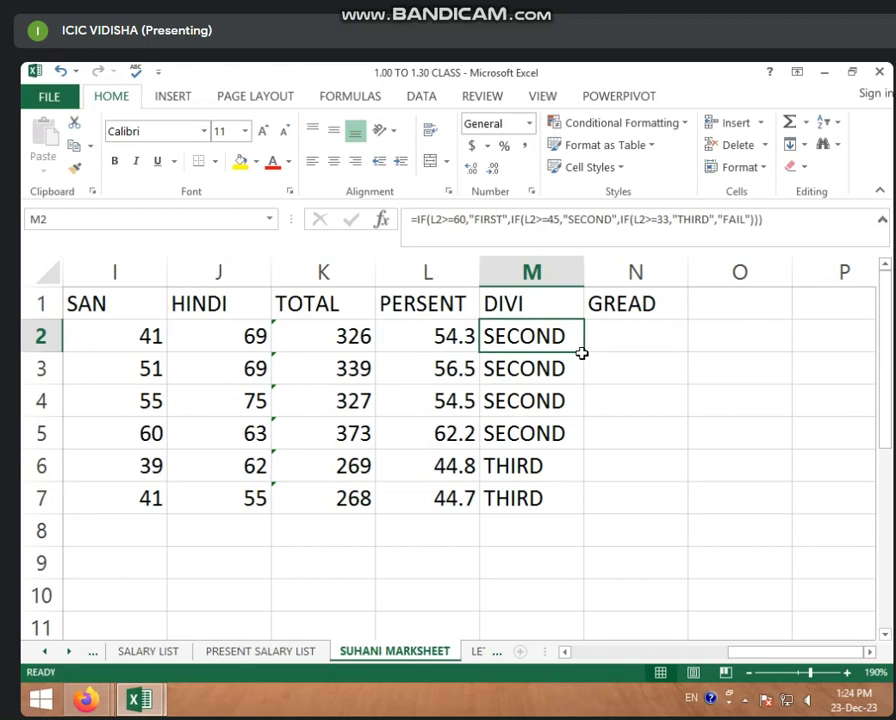
drag(580, 350, 566, 501)
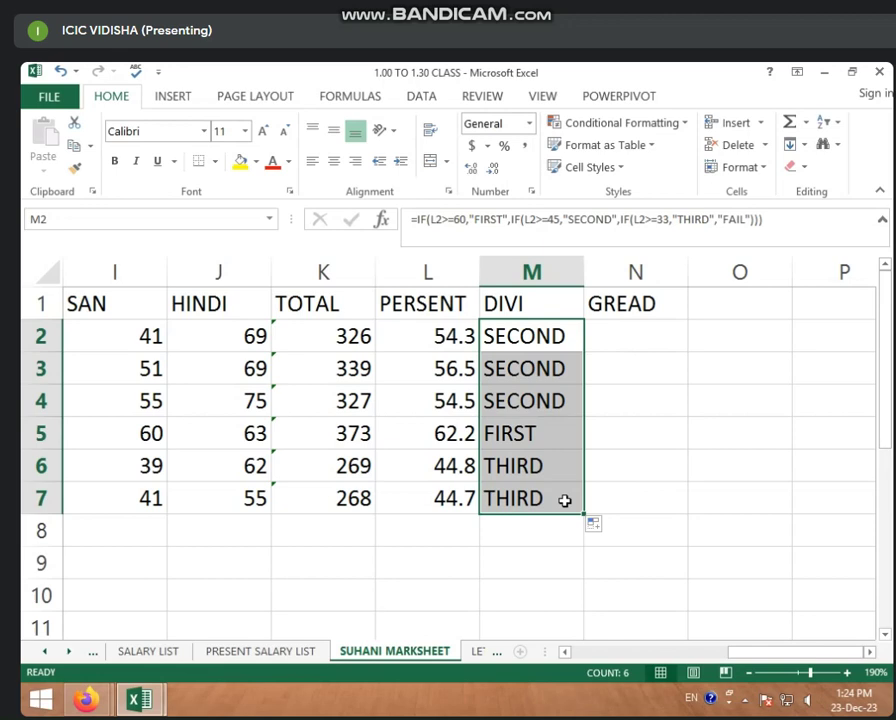
click(517, 448)
click(612, 326)
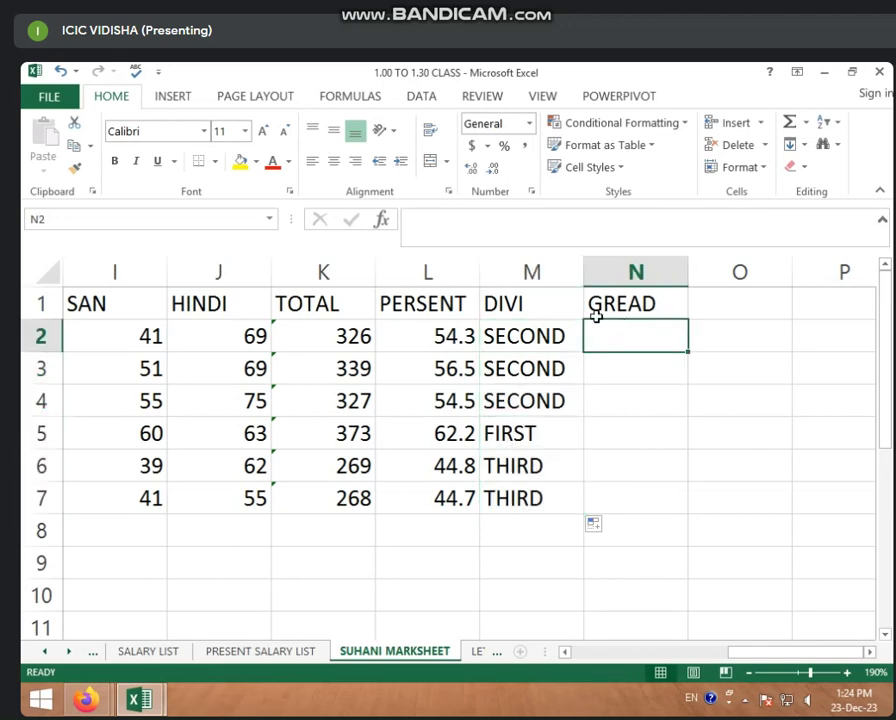
Step: Begin N2's grade formula with =IF(L2>=60,"A", followed by a nested IF
text(=)
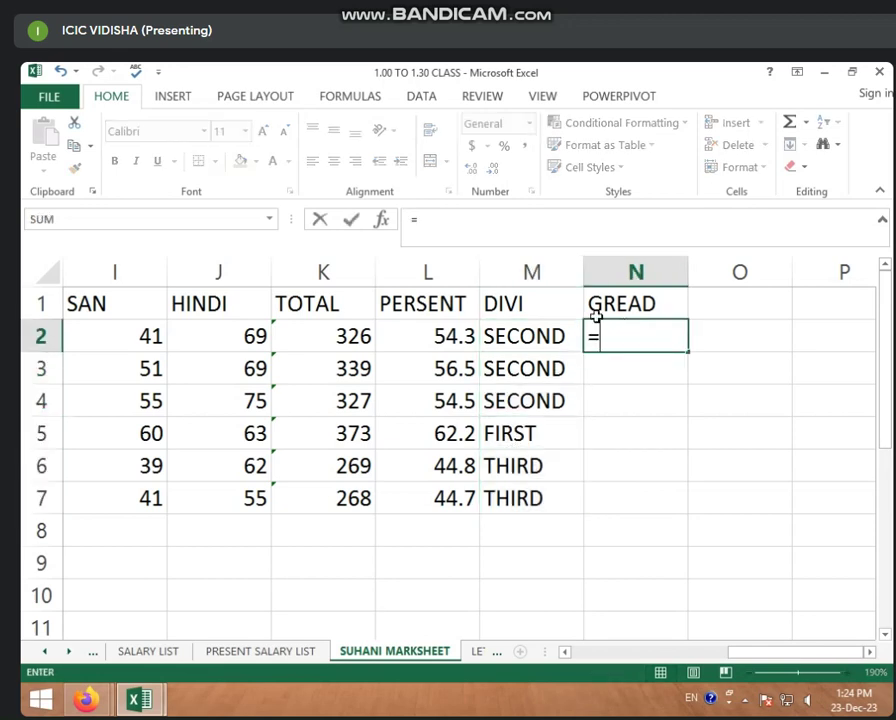
text(ID)
key(BackSpace)
text(F)
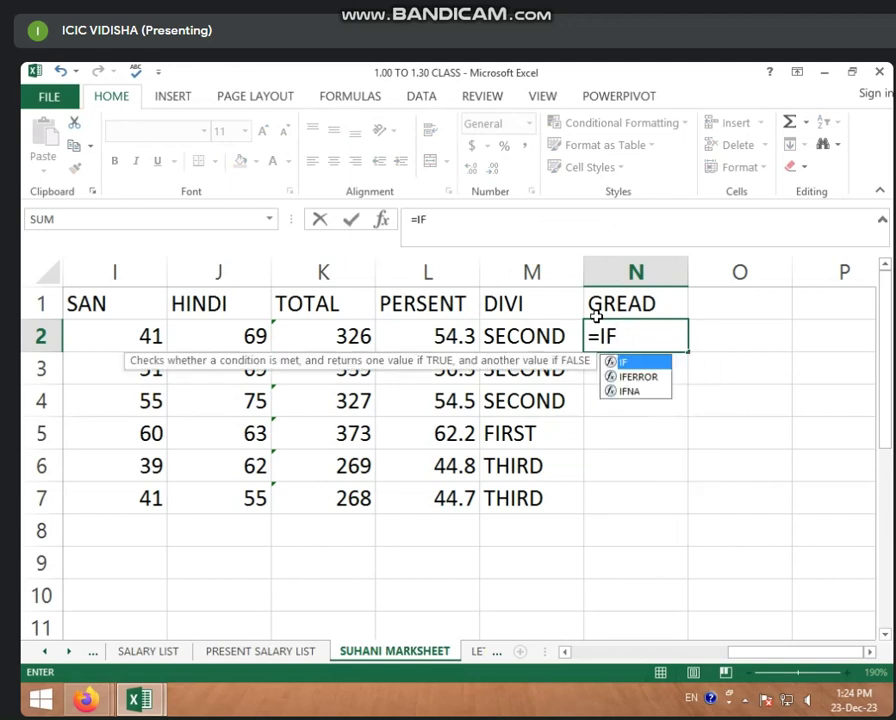
text(()
click(456, 338)
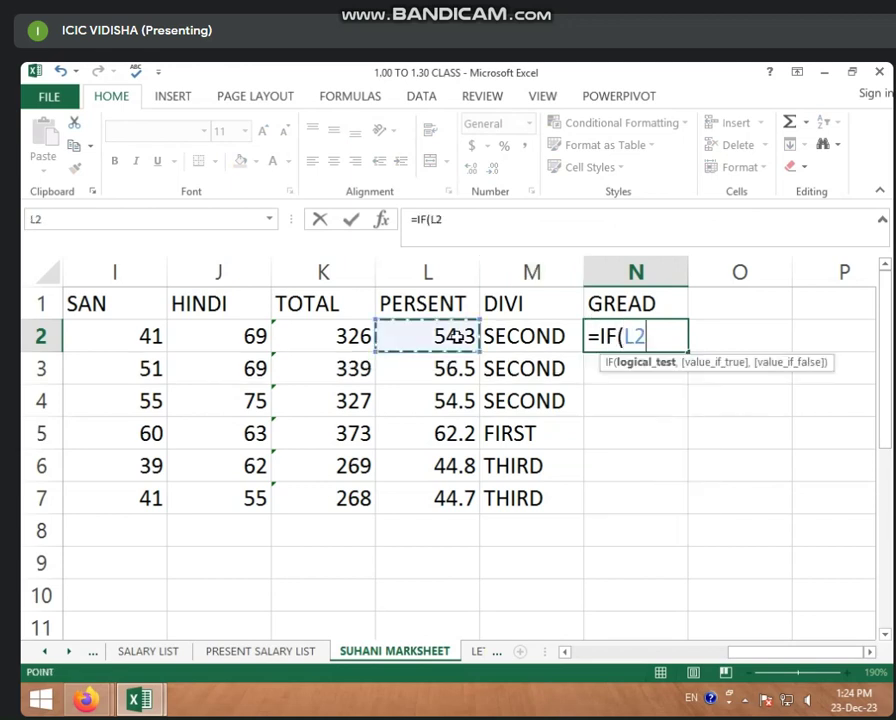
text(>)
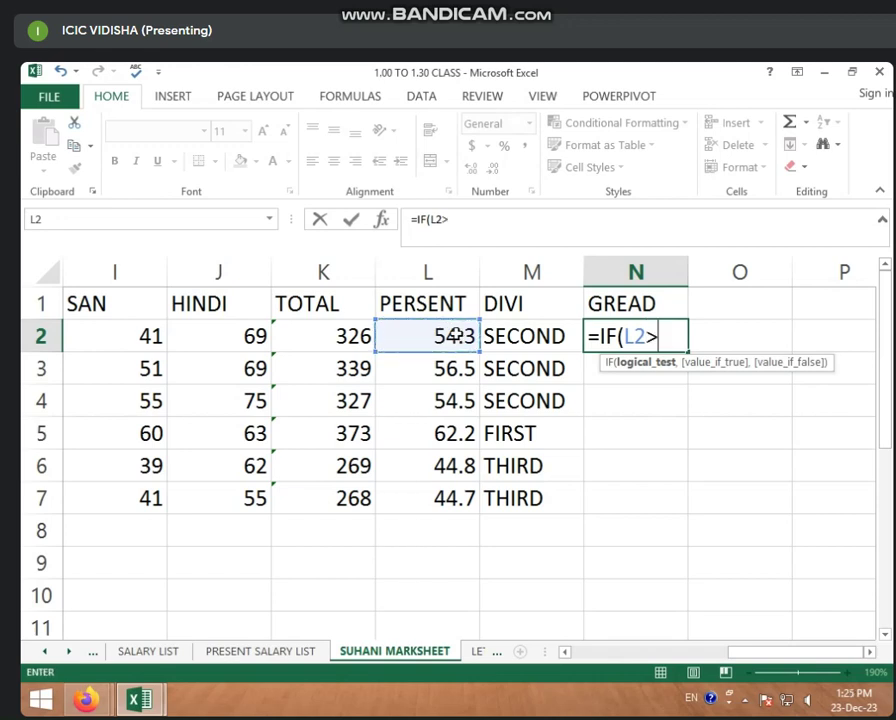
text(=5)
key(BackSpace)
text(6)
text(0,")
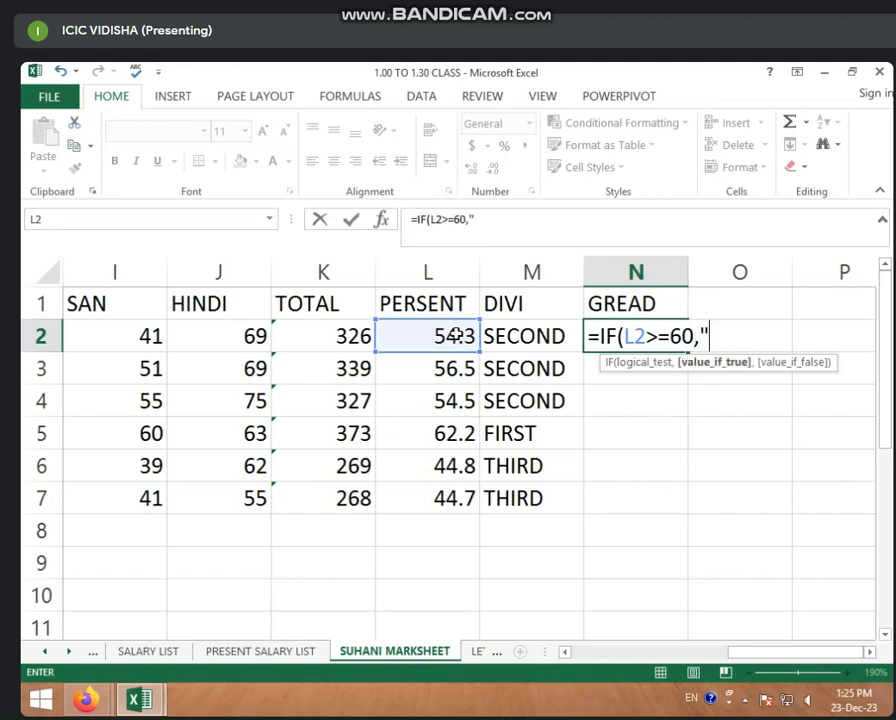
text(C)
key(BackSpace)
text(A)
text(",)
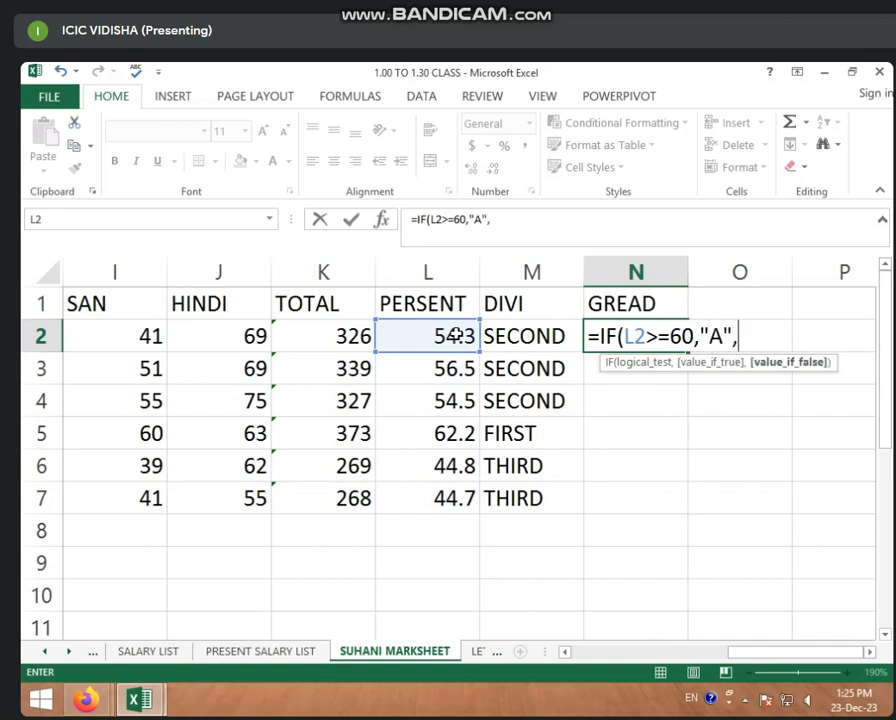
text(IF)
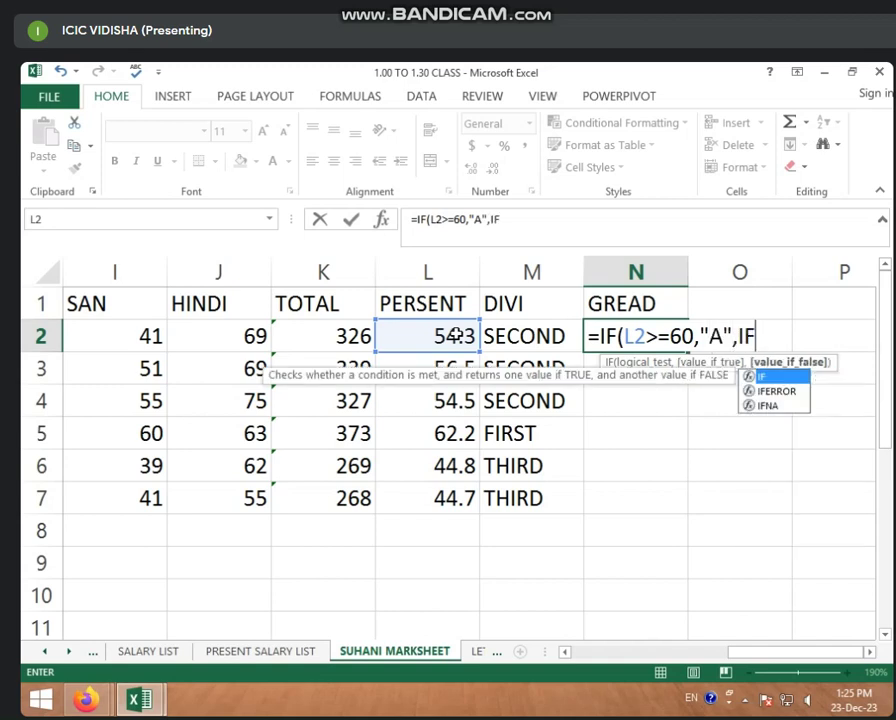
text(()
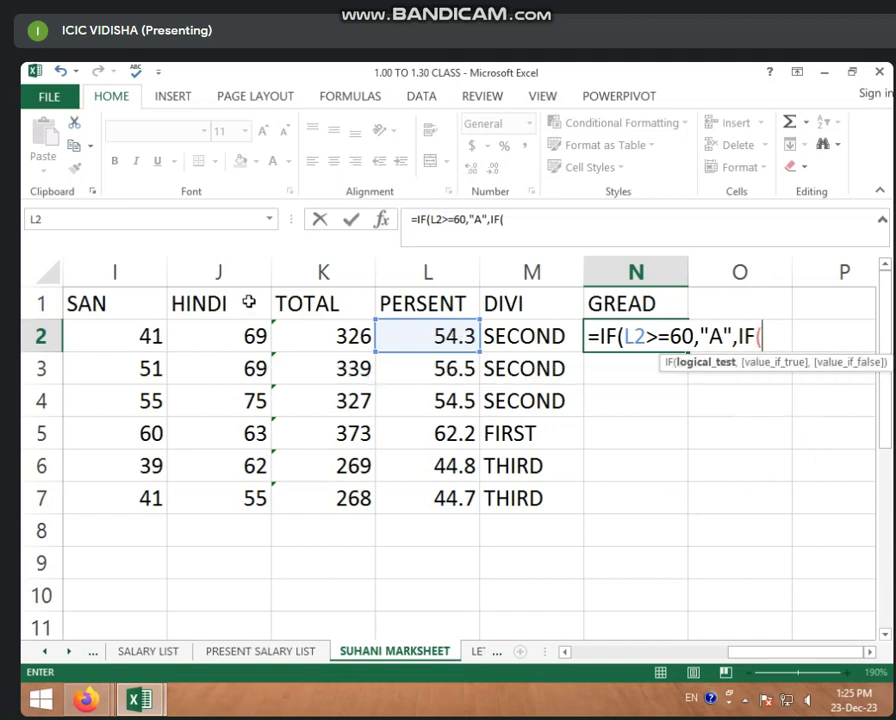
Step: Complete it with B at 45, C at 33, otherwise FAIL, and enter it
click(430, 345)
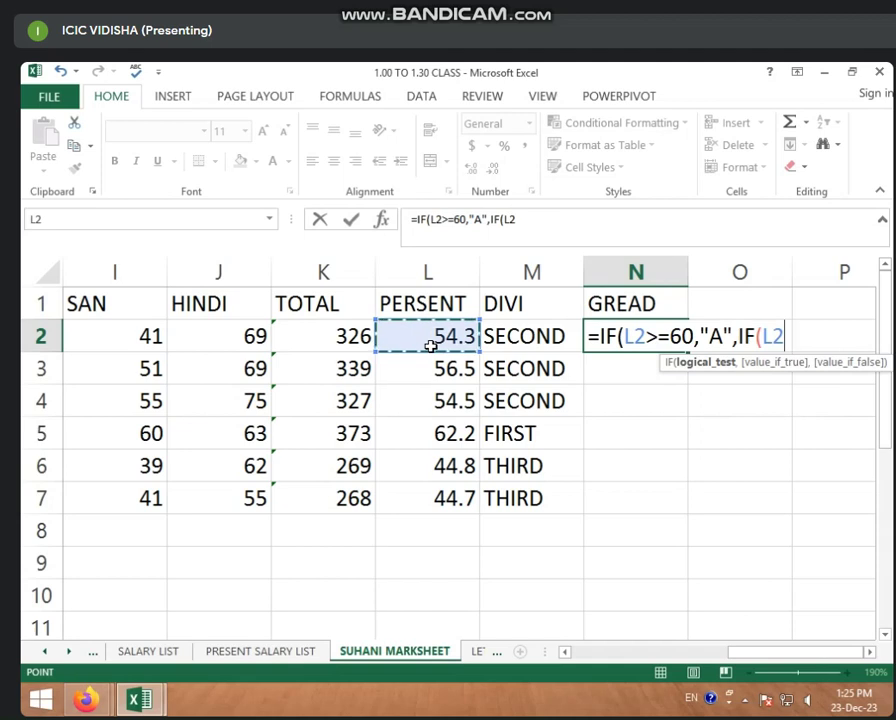
text(>)
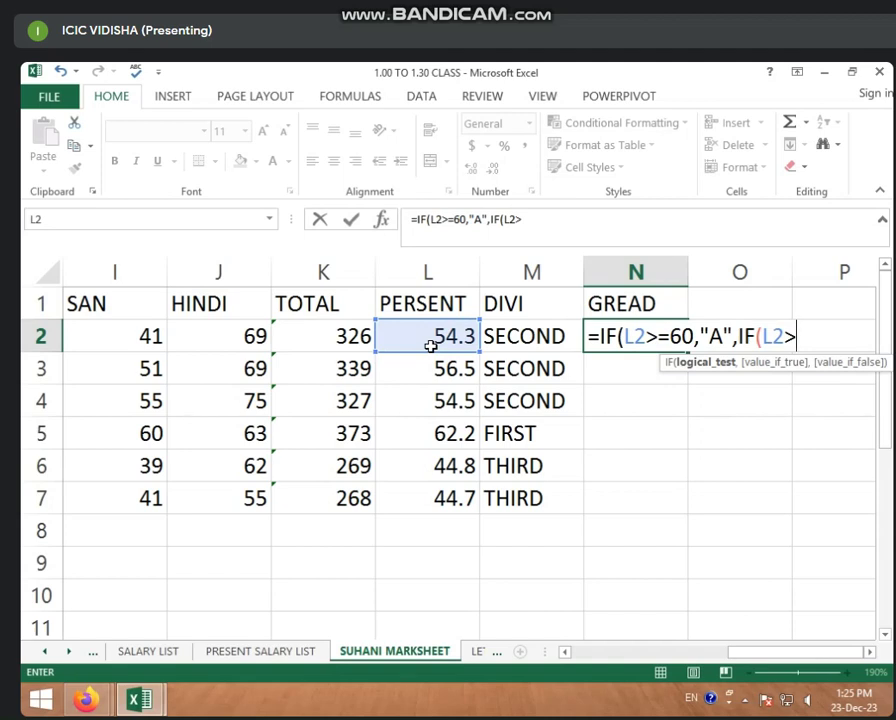
text(=)
text(45)
text(,"B)
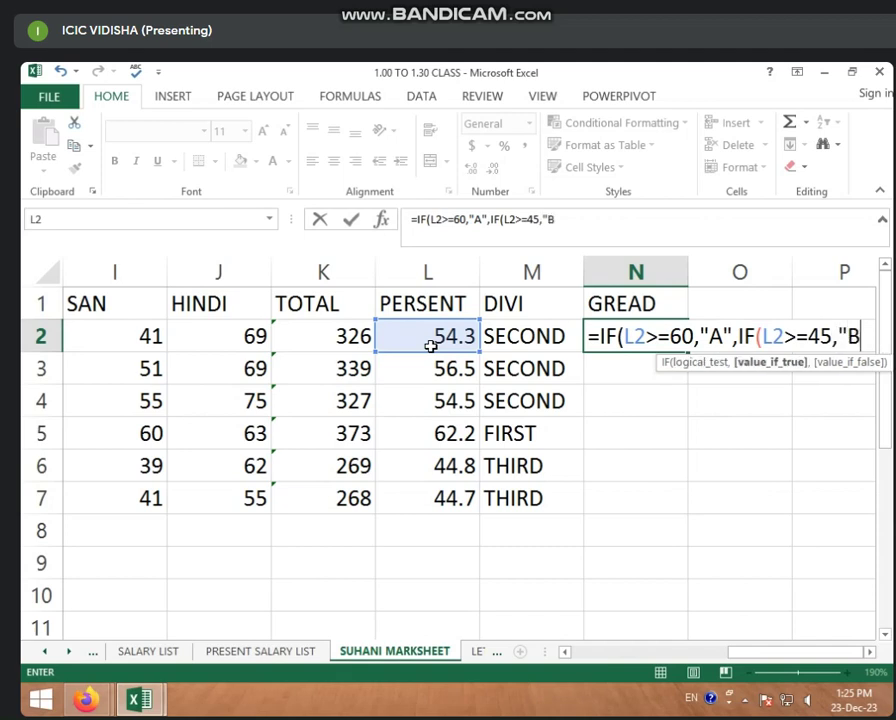
text(")
text(,)
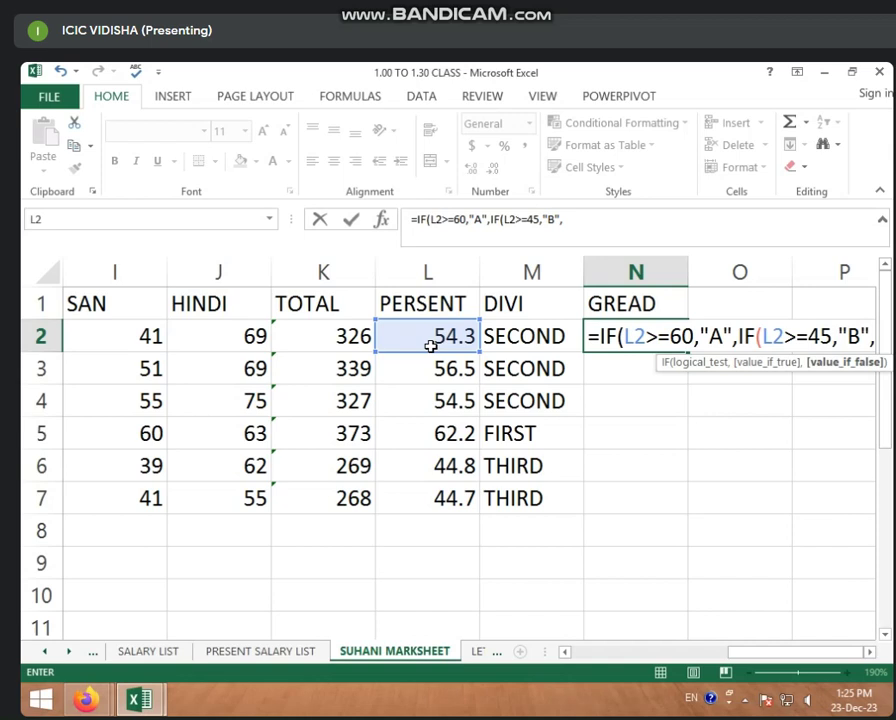
text(IF)
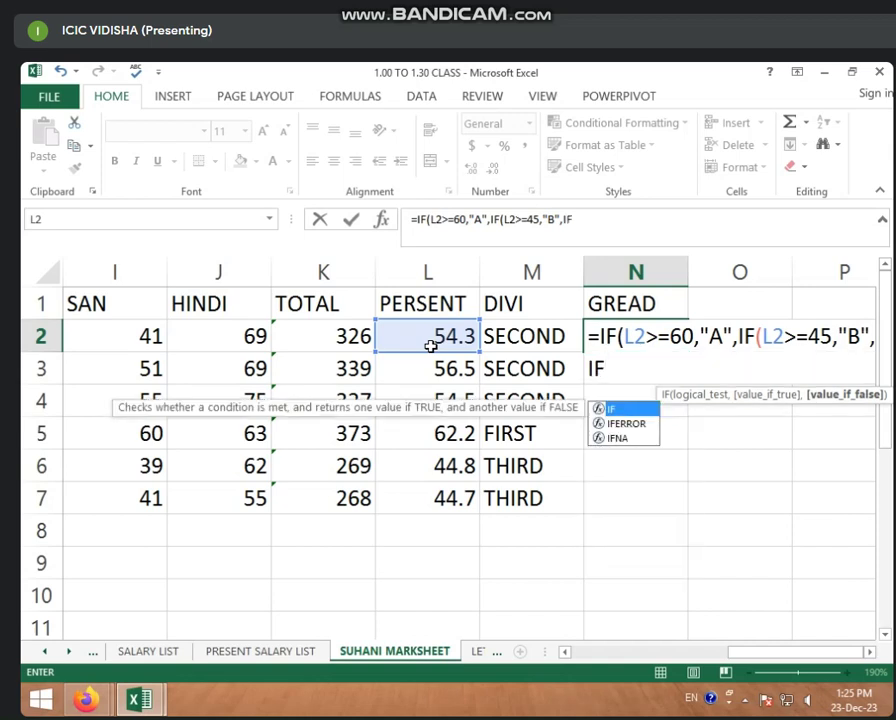
text(()
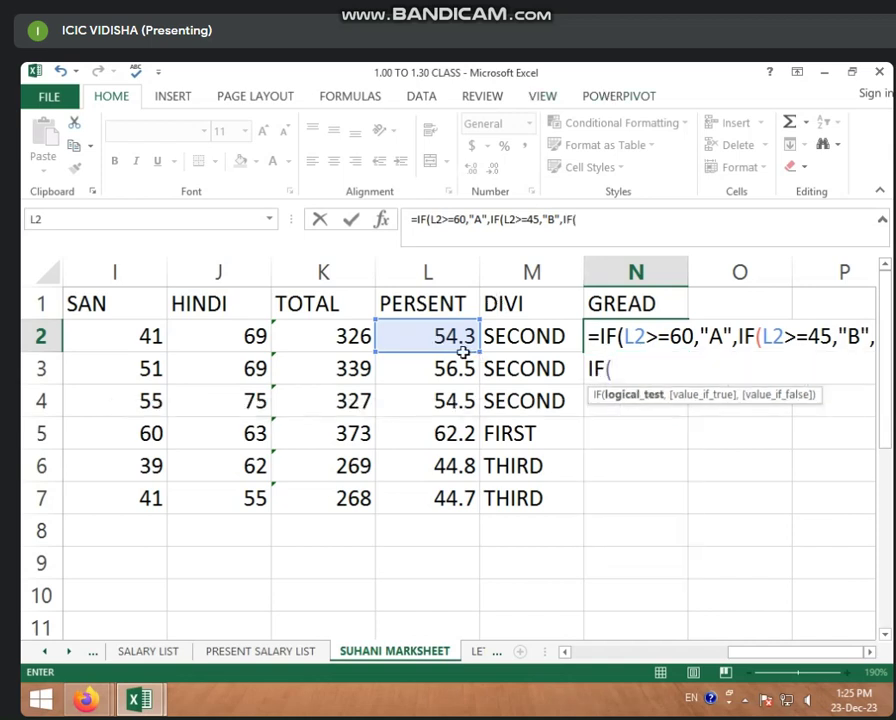
click(460, 344)
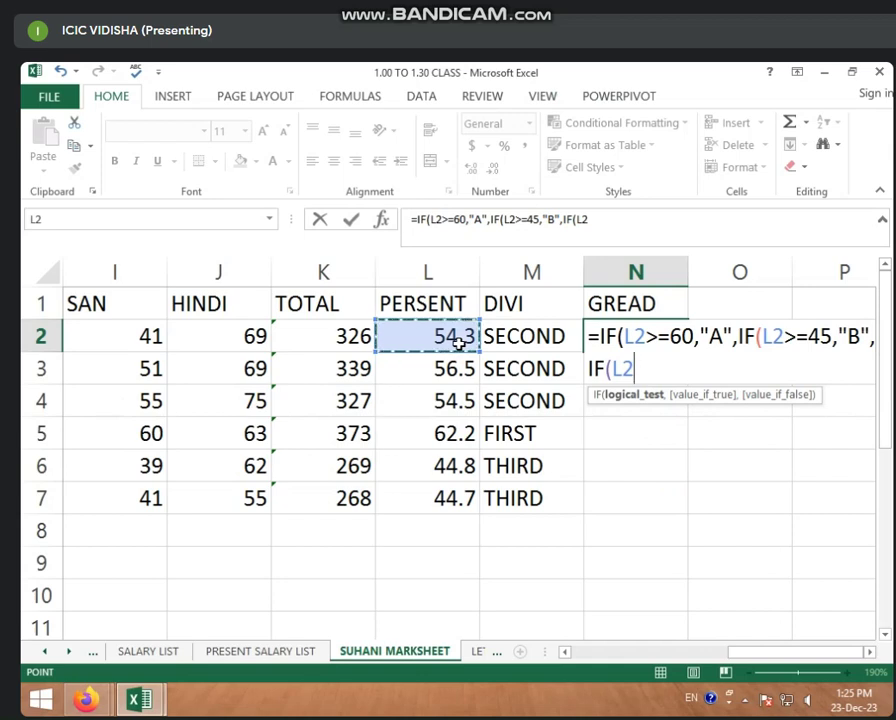
text(>)
text(=)
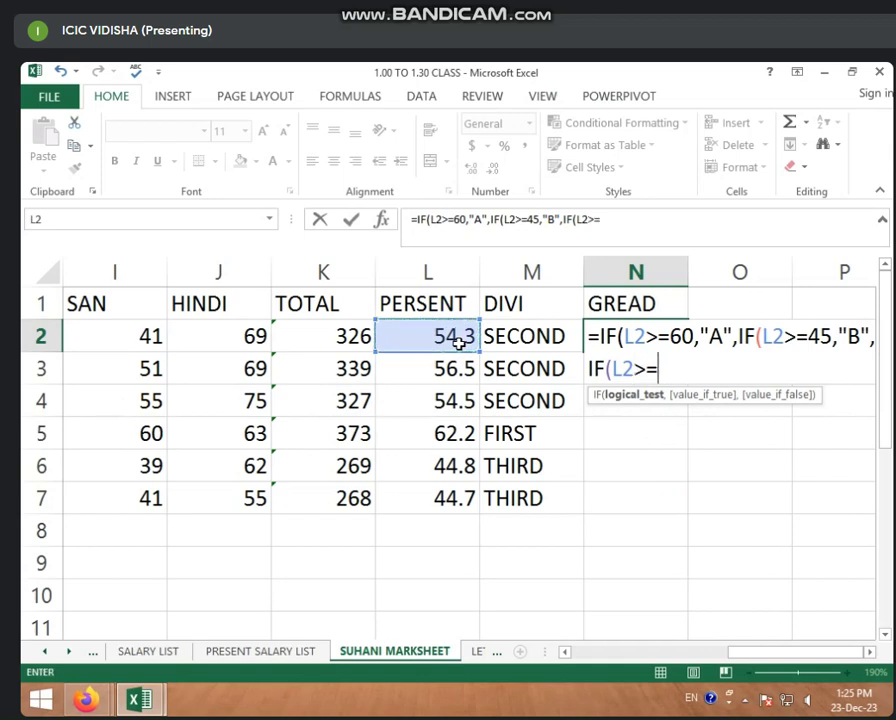
text(33)
text(,")
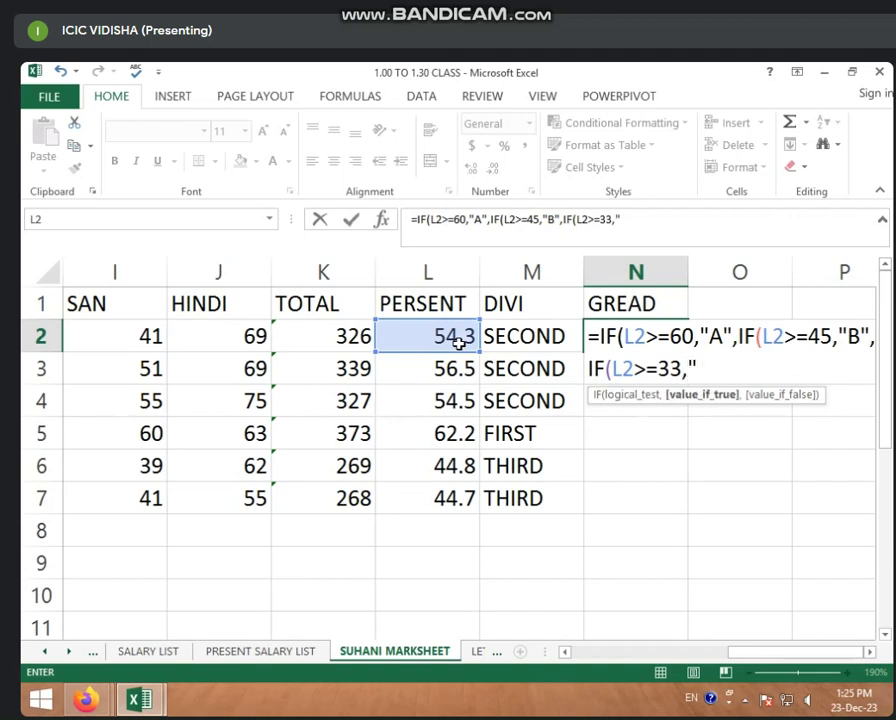
text(C",)
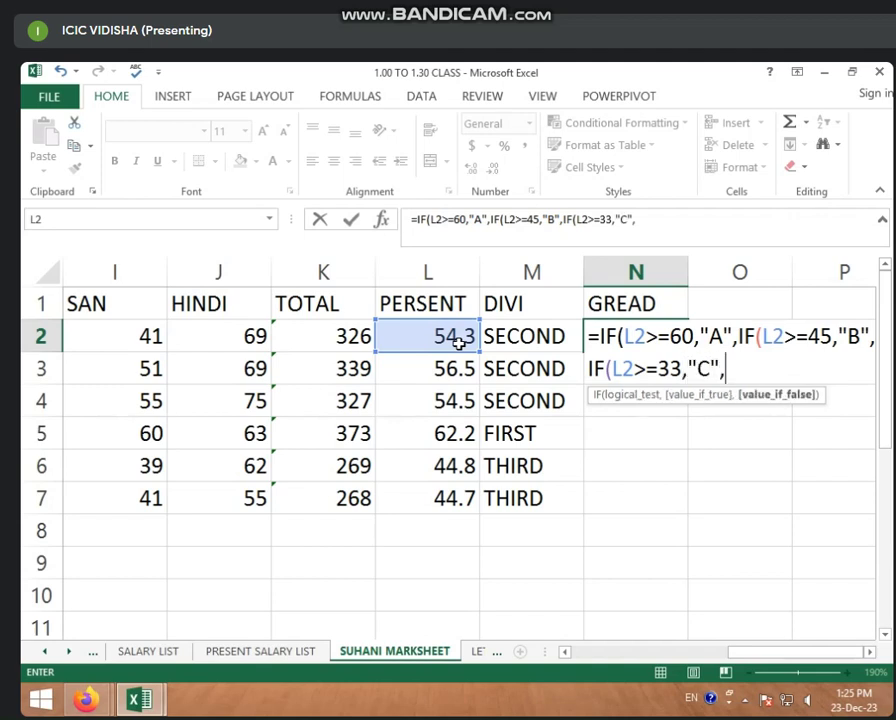
text(")
text(F)
text(AIL)
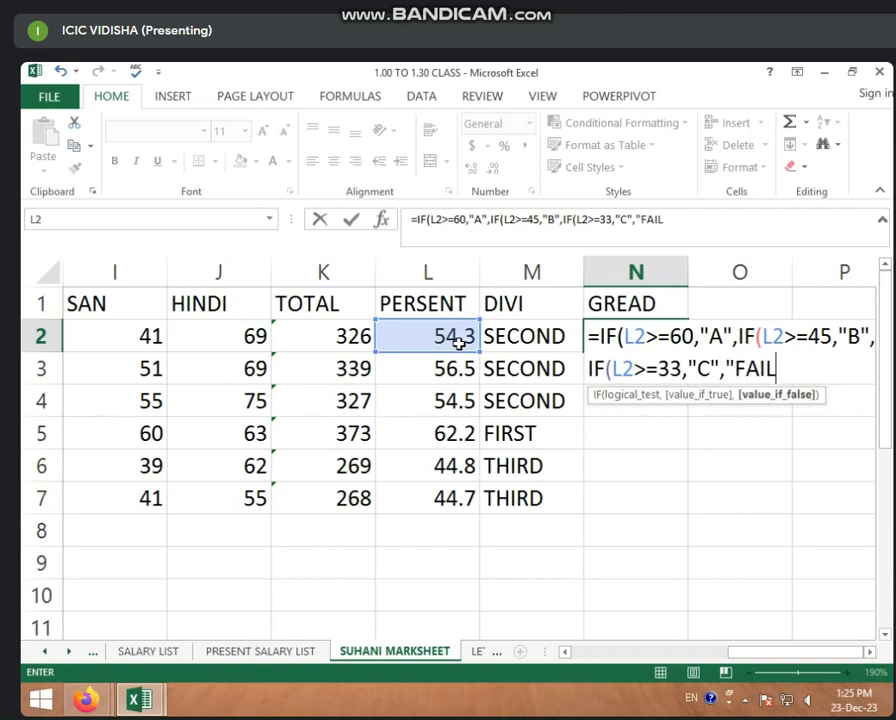
text(")
text())))
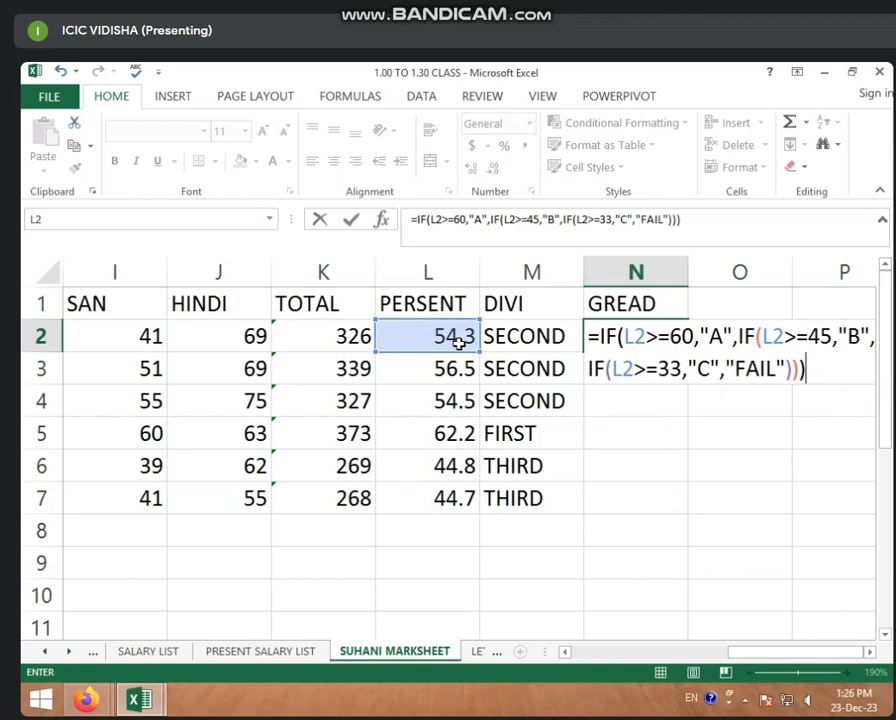
key(Return)
Step: Copy the grade formula from N2 down to N7, giving B, B, B, A, C, C
click(650, 349)
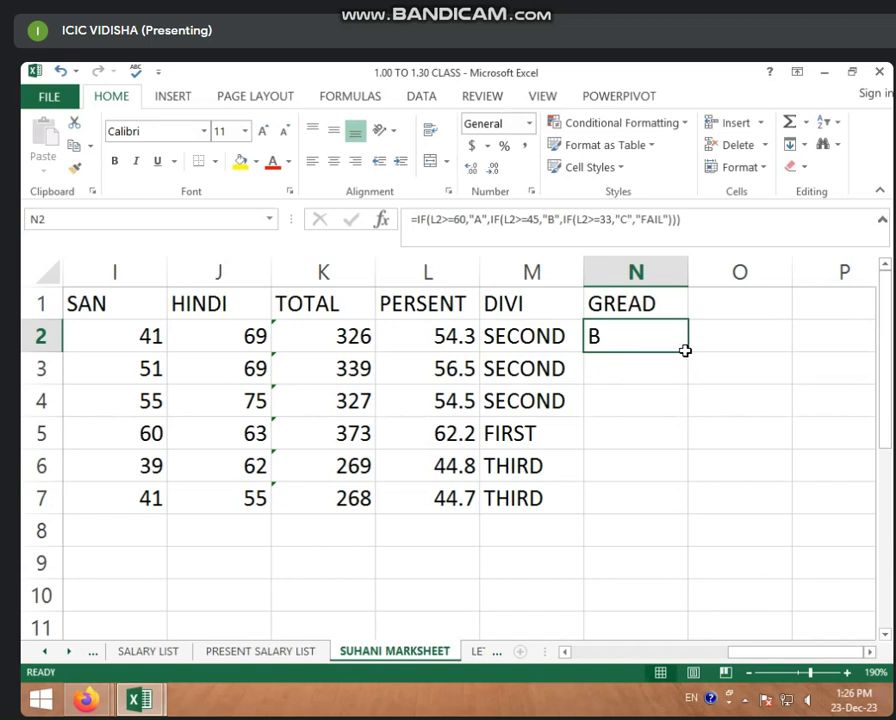
drag(687, 351, 688, 508)
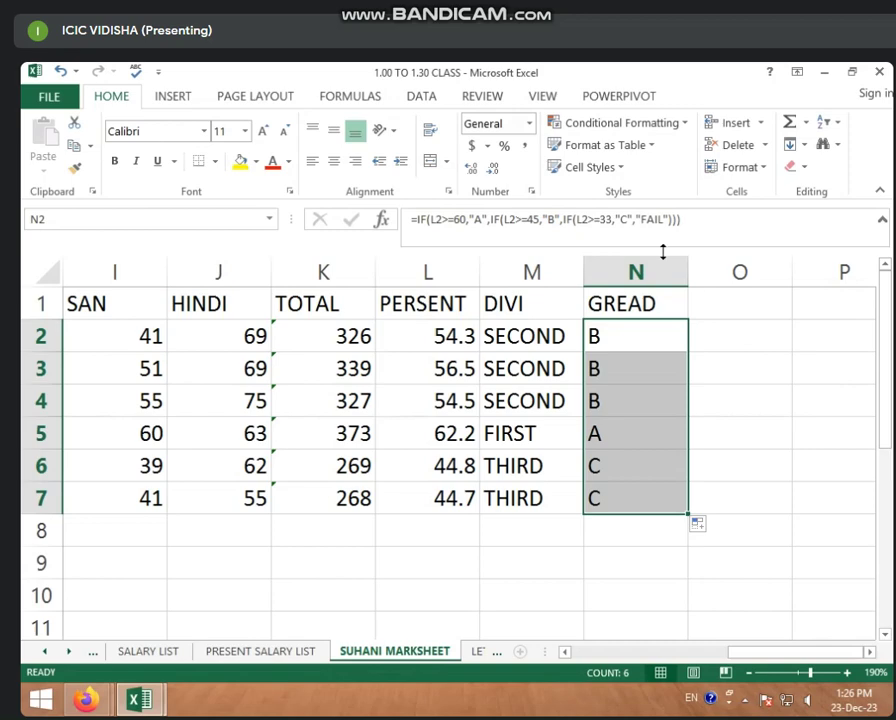
drag(658, 270, 818, 272)
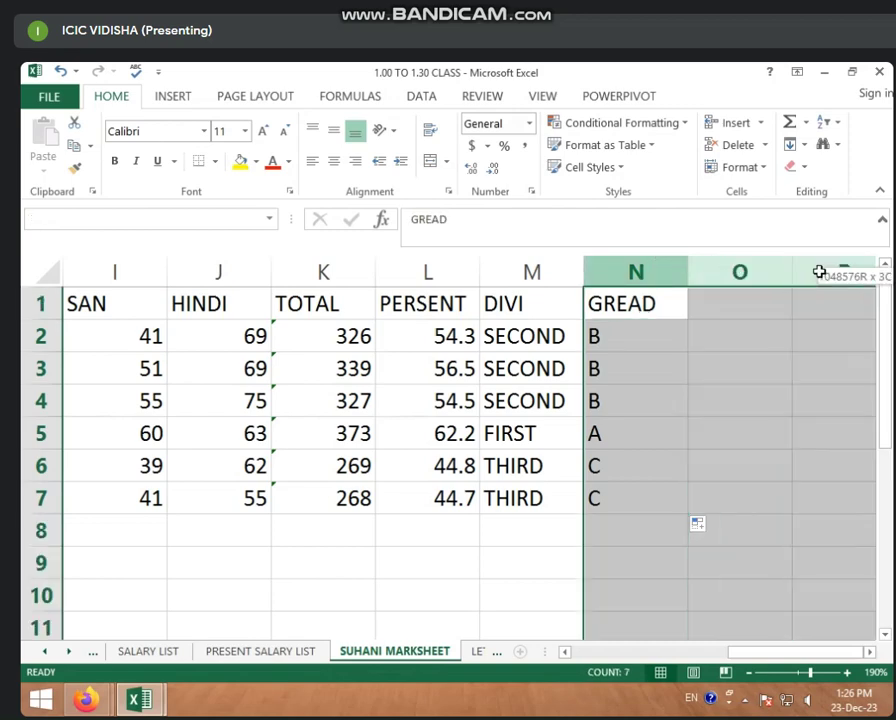
drag(818, 272, 472, 378)
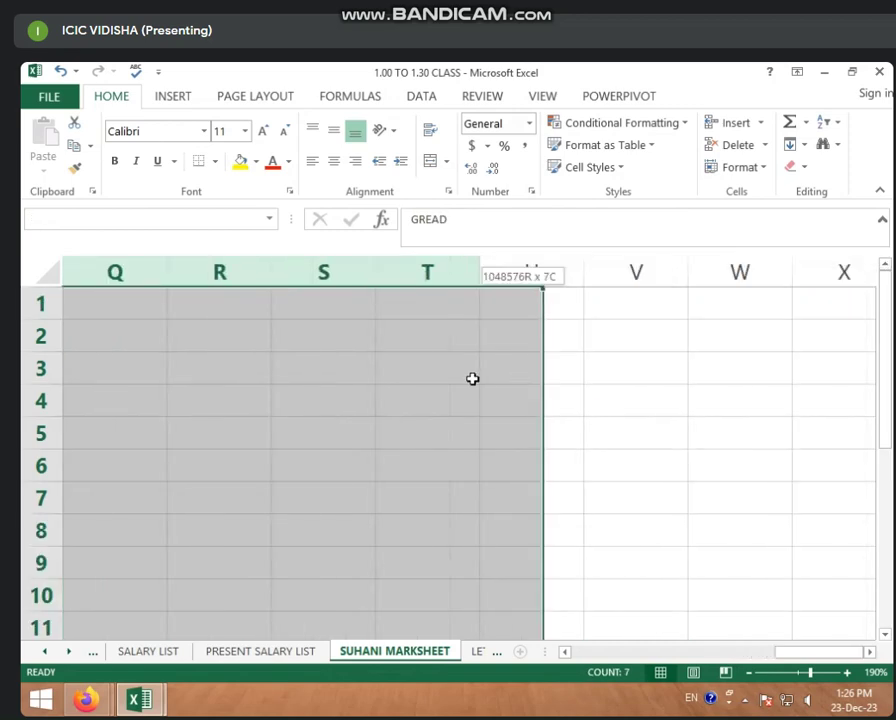
drag(792, 654, 728, 673)
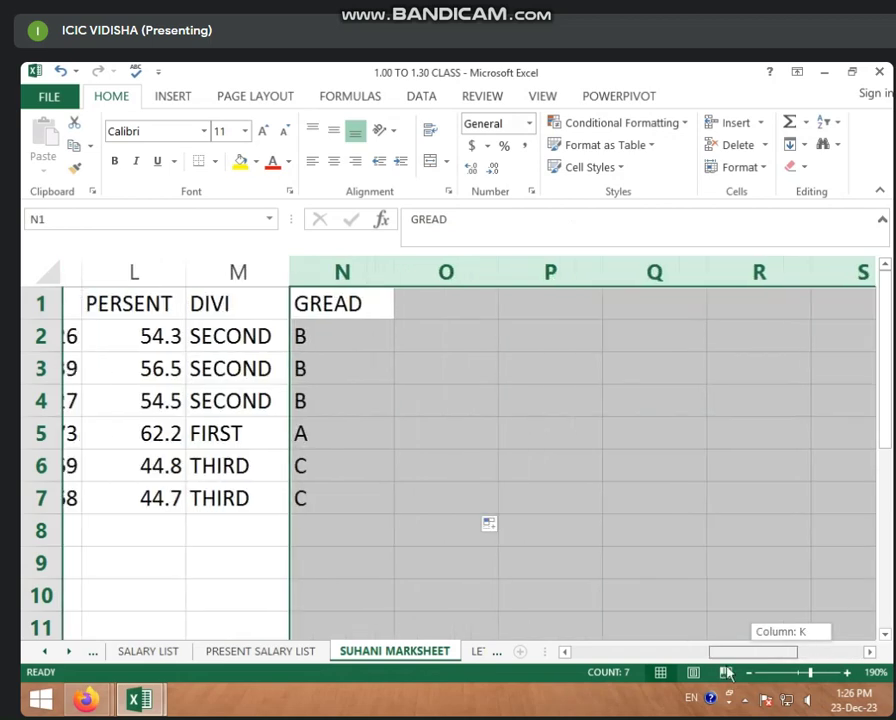
click(393, 293)
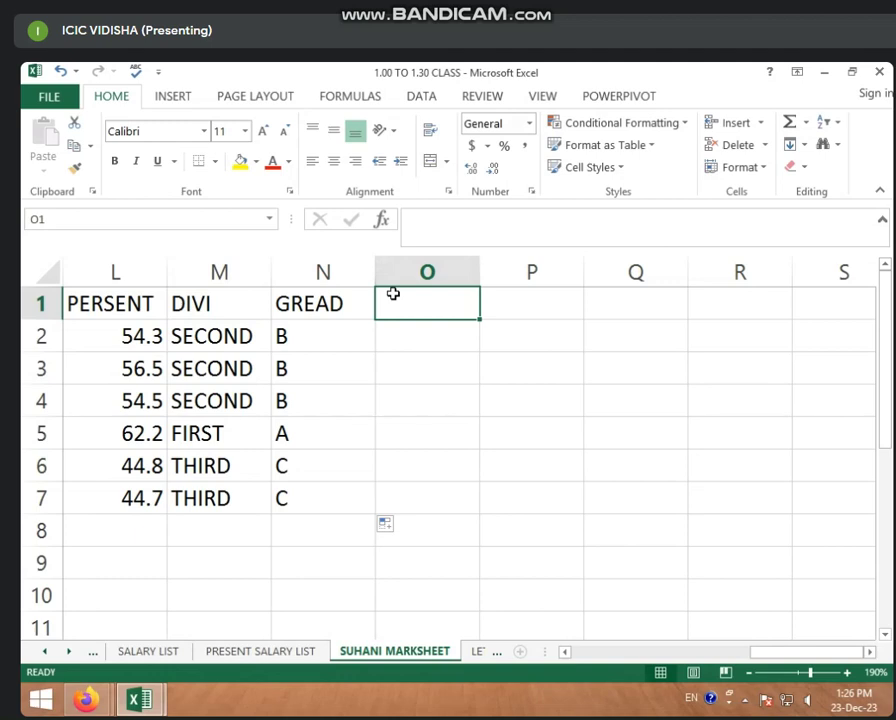
Step: Type the heading SUPPLY into cell O1
text(D)
key(BackSpace)
text(S)
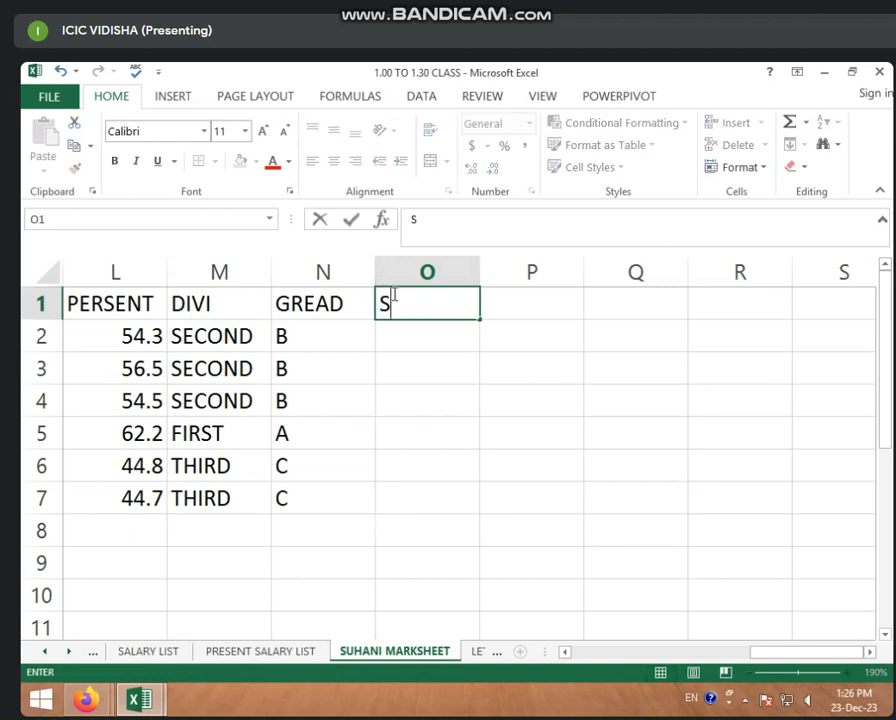
text(UP)
text(LLY==)
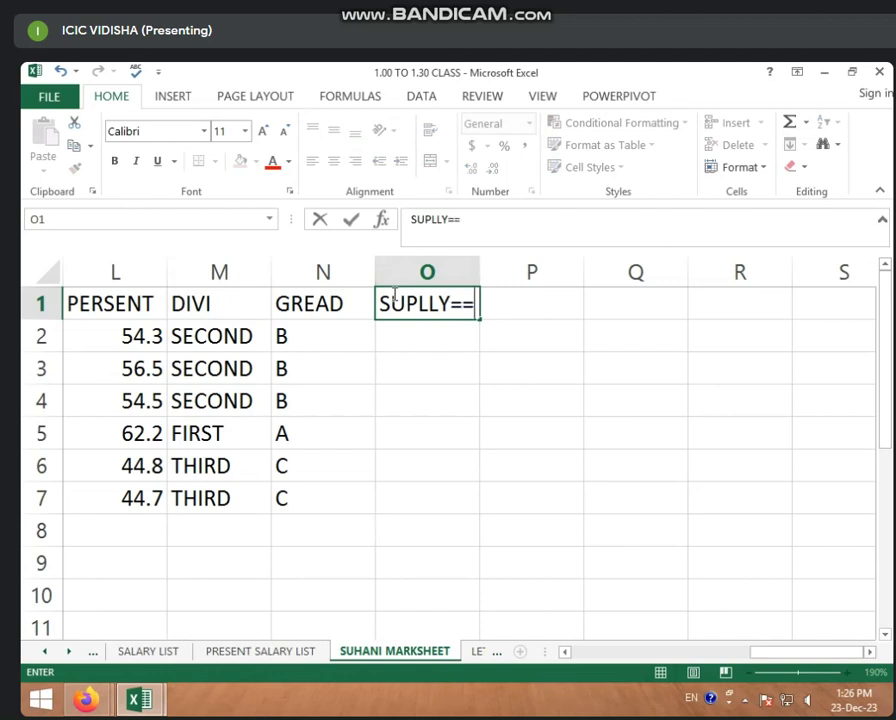
key(BackSpace)
key(BackSpace)
key(BackSpace)
key(BackSpace)
key(BackSpace)
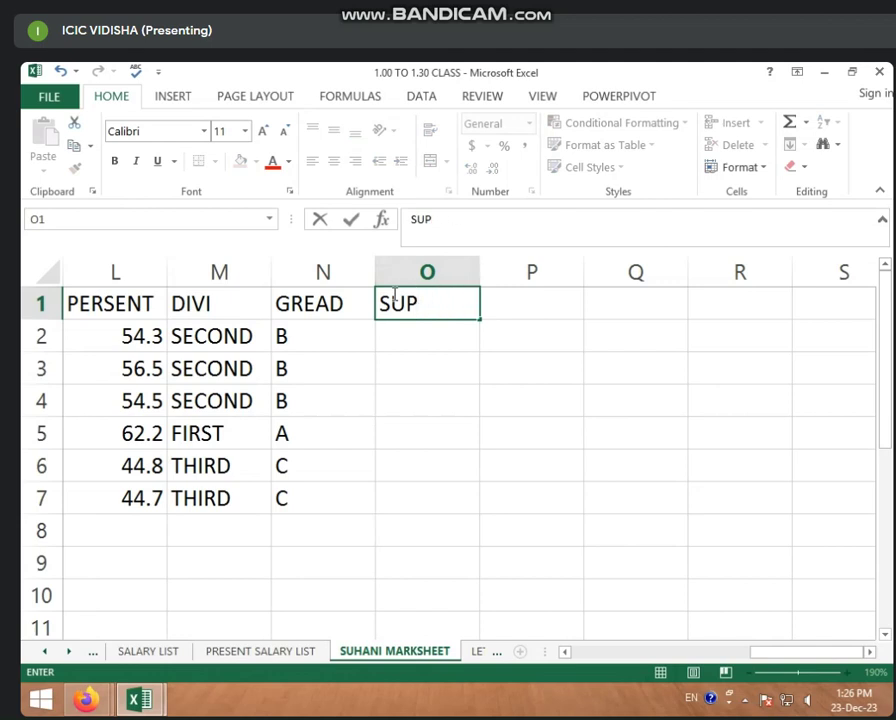
text(PKY)
key(BackSpace)
key(BackSpace)
text(LY)
click(430, 338)
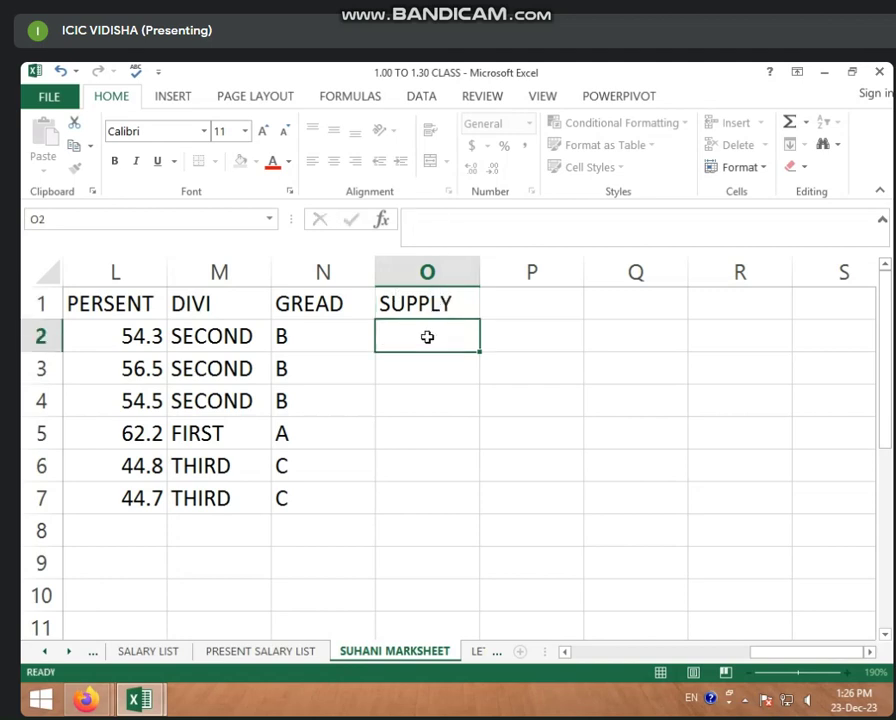
Step: Start a COUNTIF in O2 over the subject marks range E2:J2
text(=)
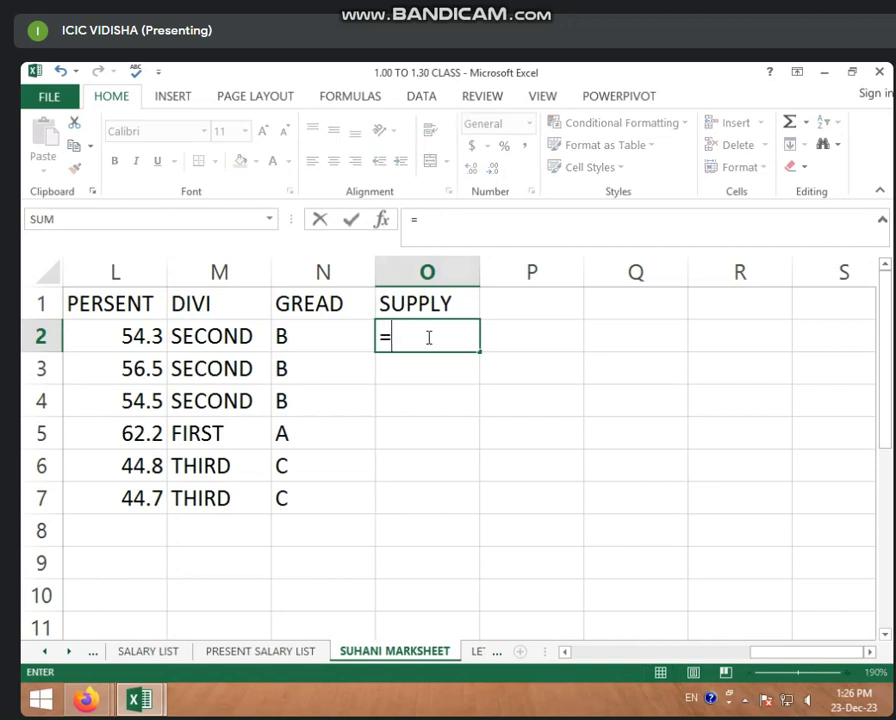
text(X)
key(BackSpace)
text(Z)
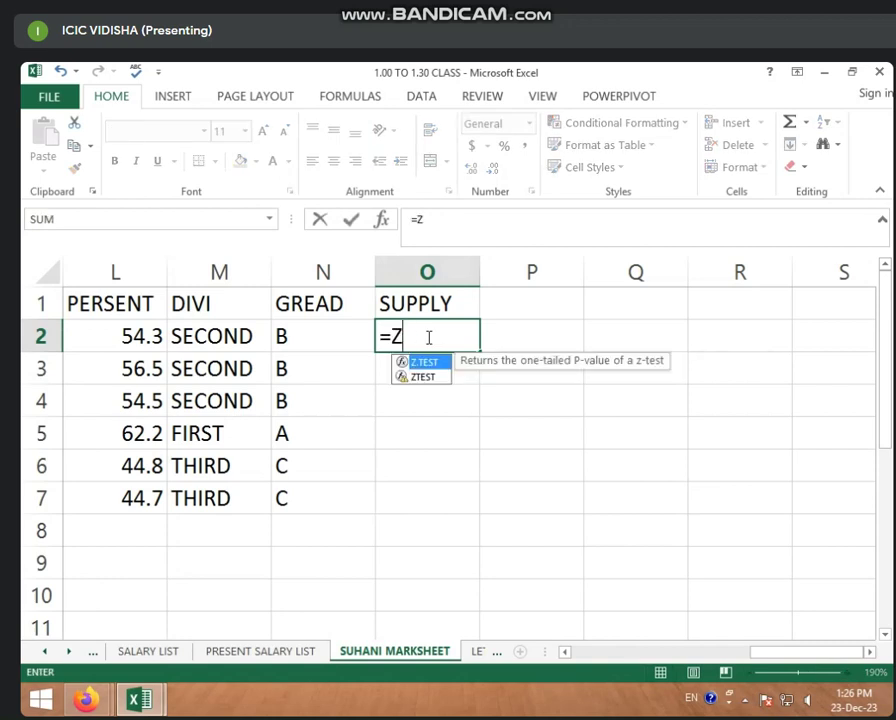
key(BackSpace)
text(C)
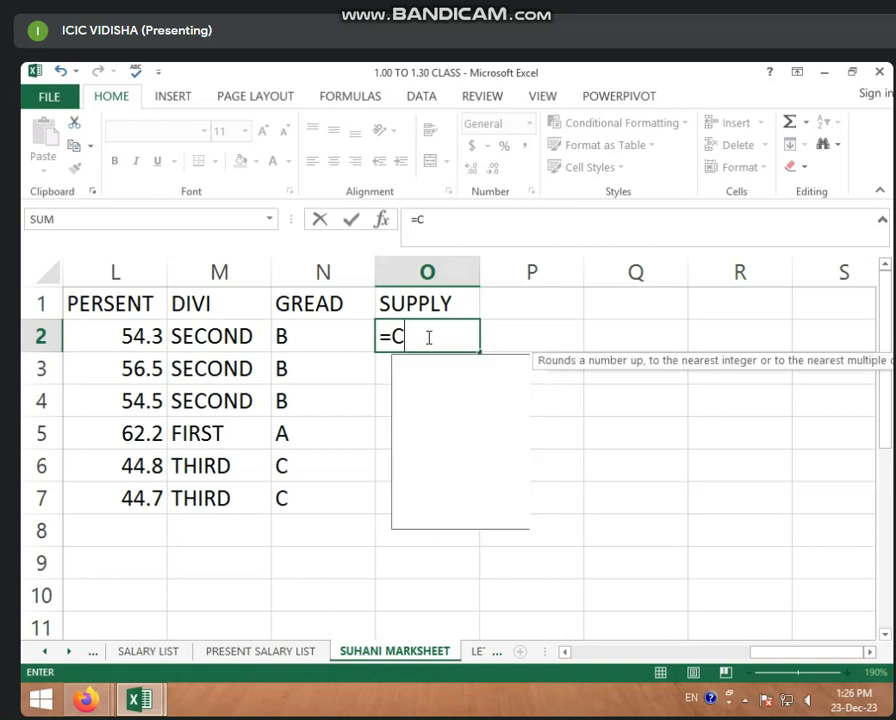
text(OUNT)
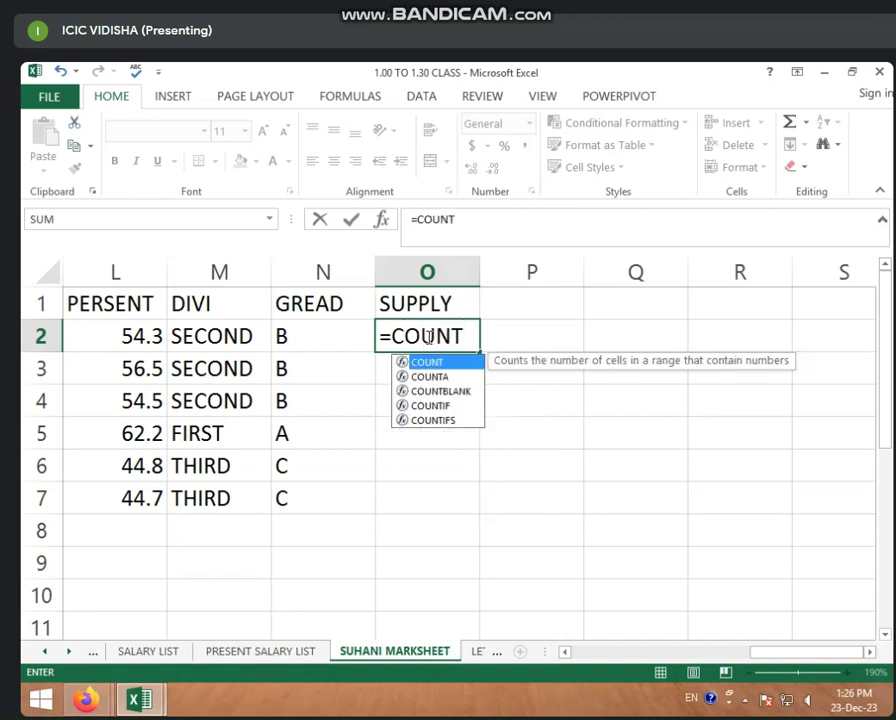
text(IF)
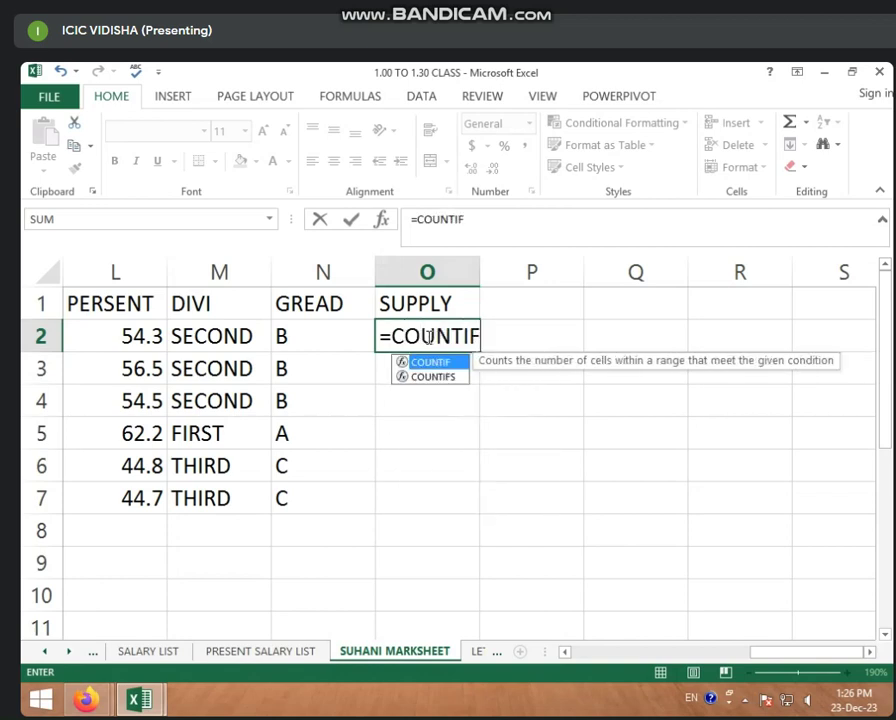
text(()
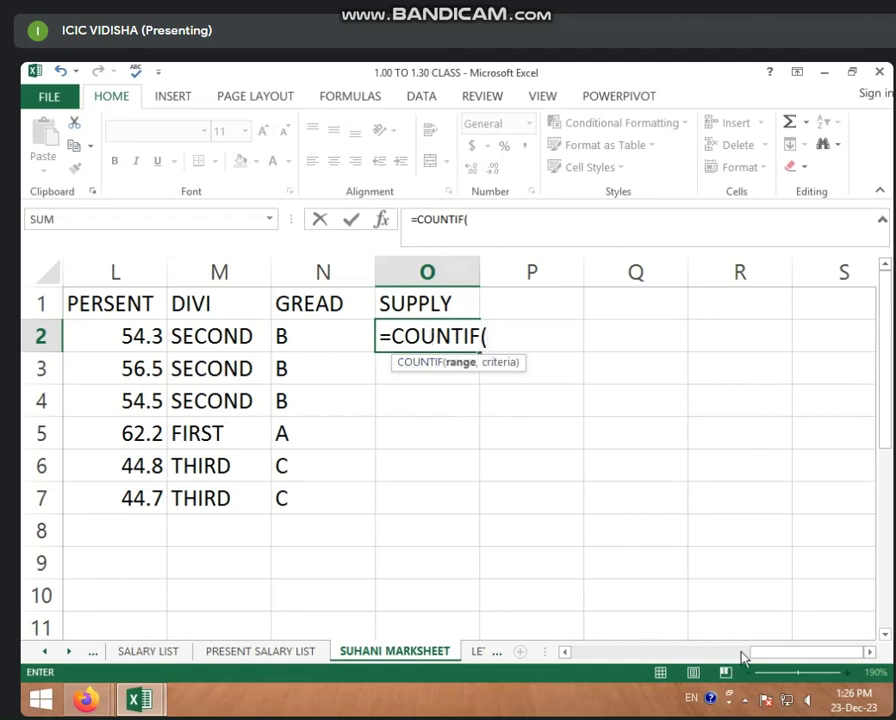
drag(757, 657, 664, 660)
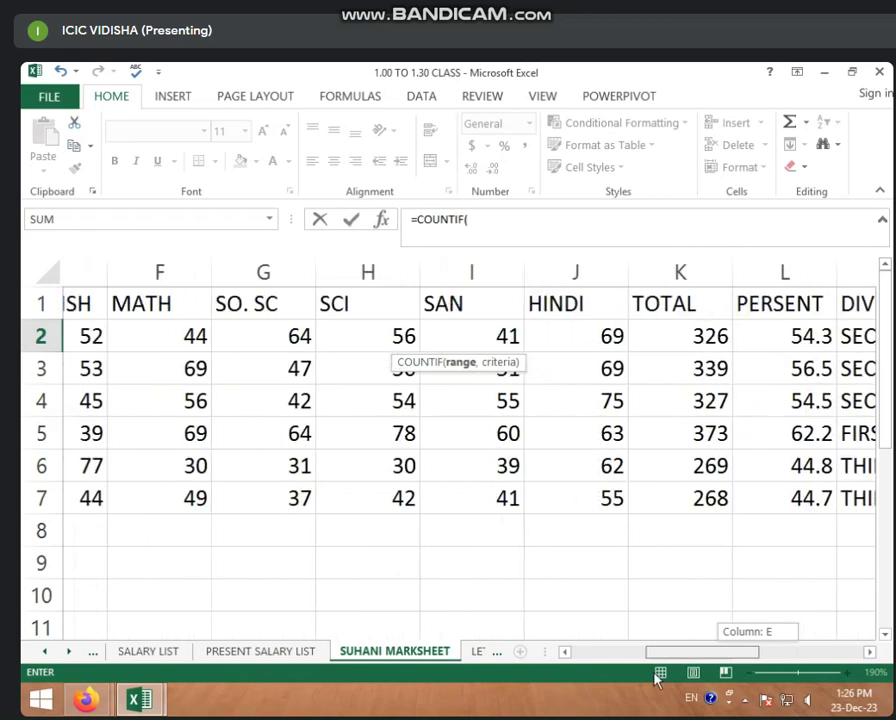
drag(674, 653, 634, 668)
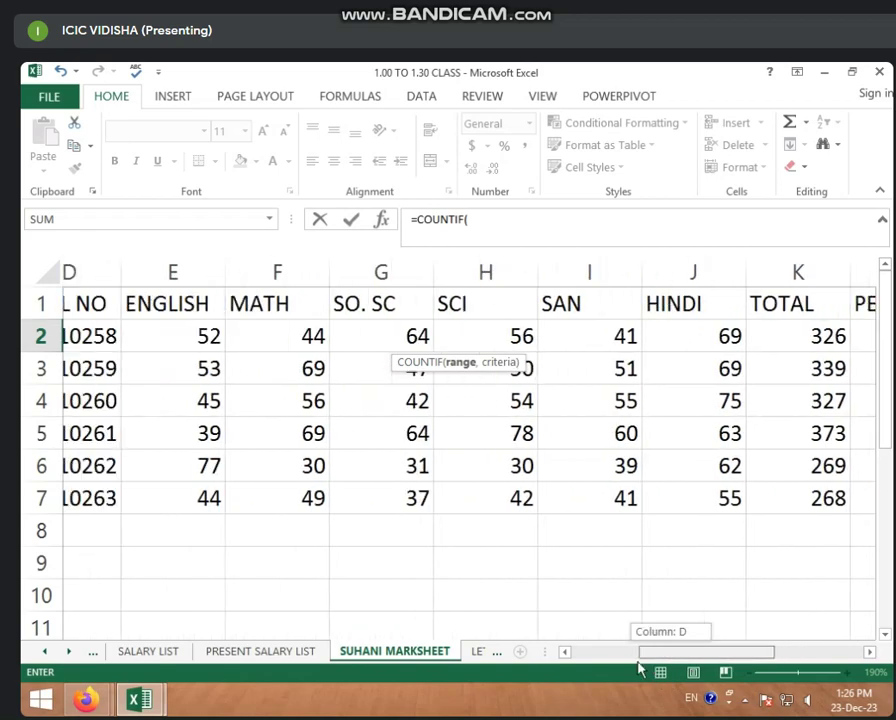
click(237, 334)
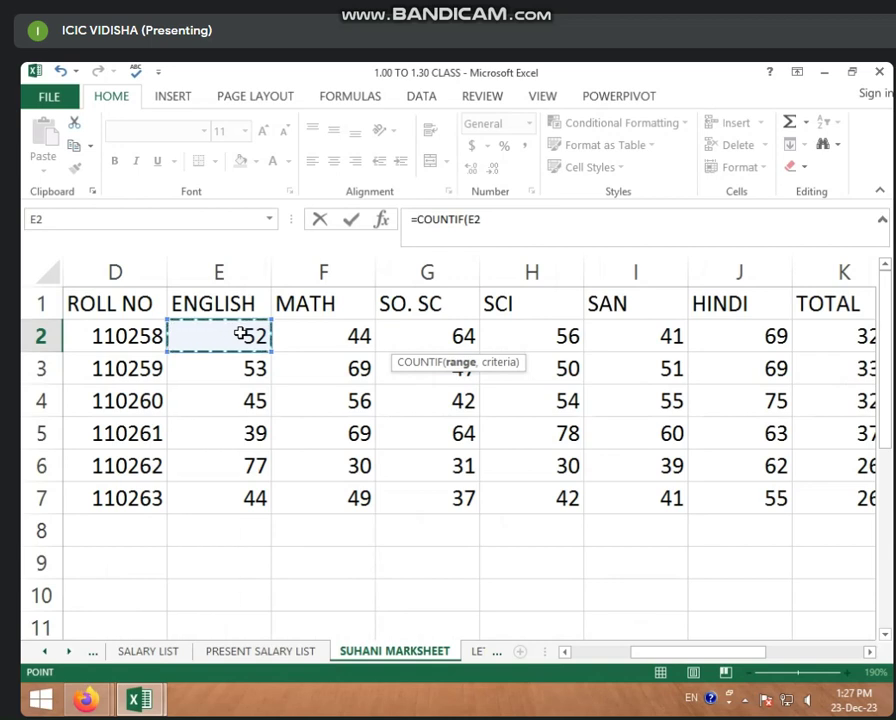
key(shift+Right)
key(shift+Right)
key(shift+Right)
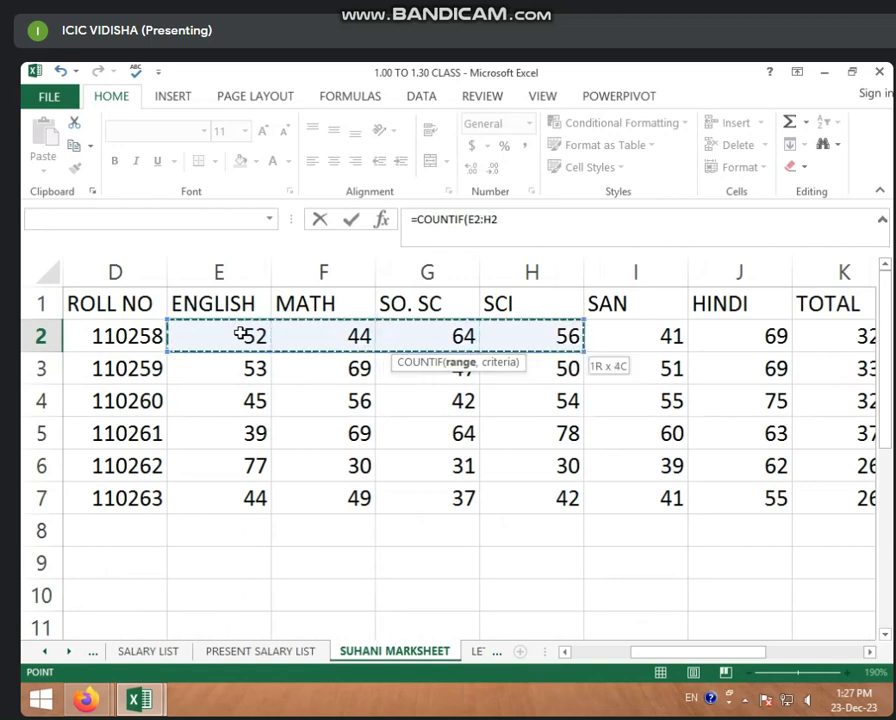
key(shift+Right)
key(shift+Right)
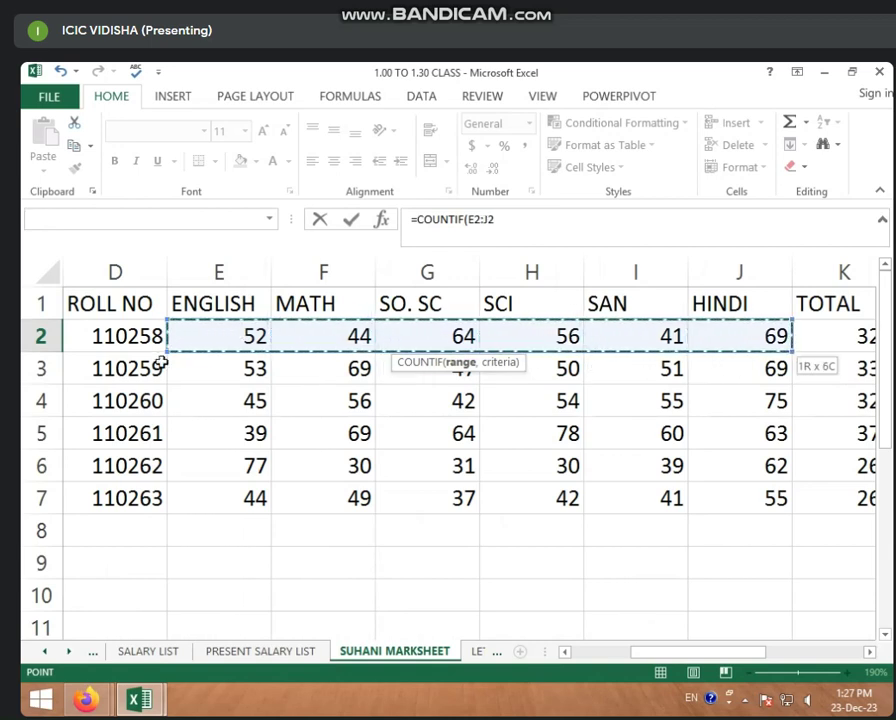
drag(685, 651, 801, 635)
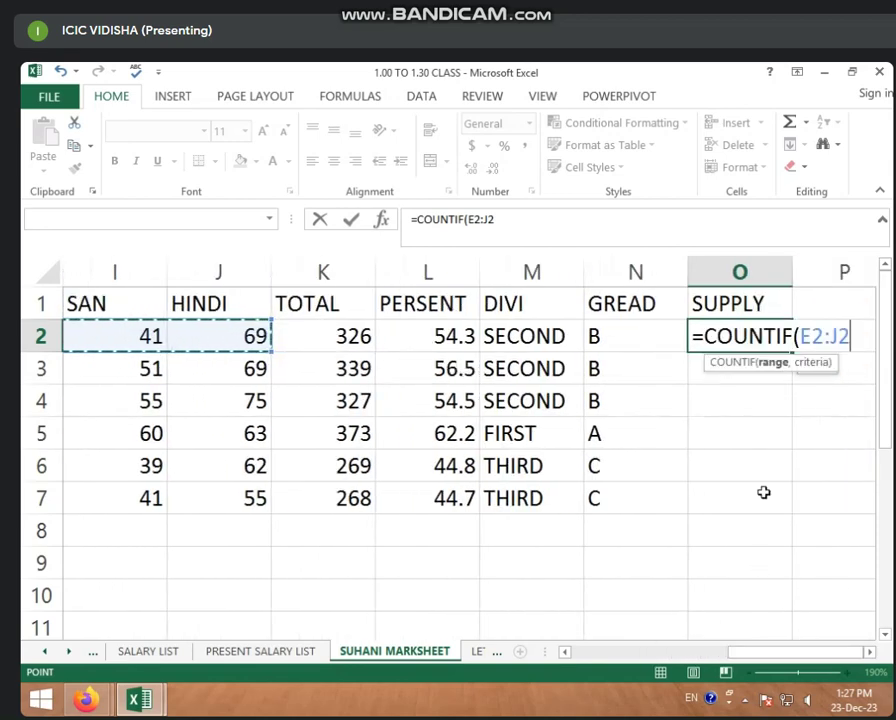
Step: Add the criterion ",33" and enter the formula, which returns 0
text(,)
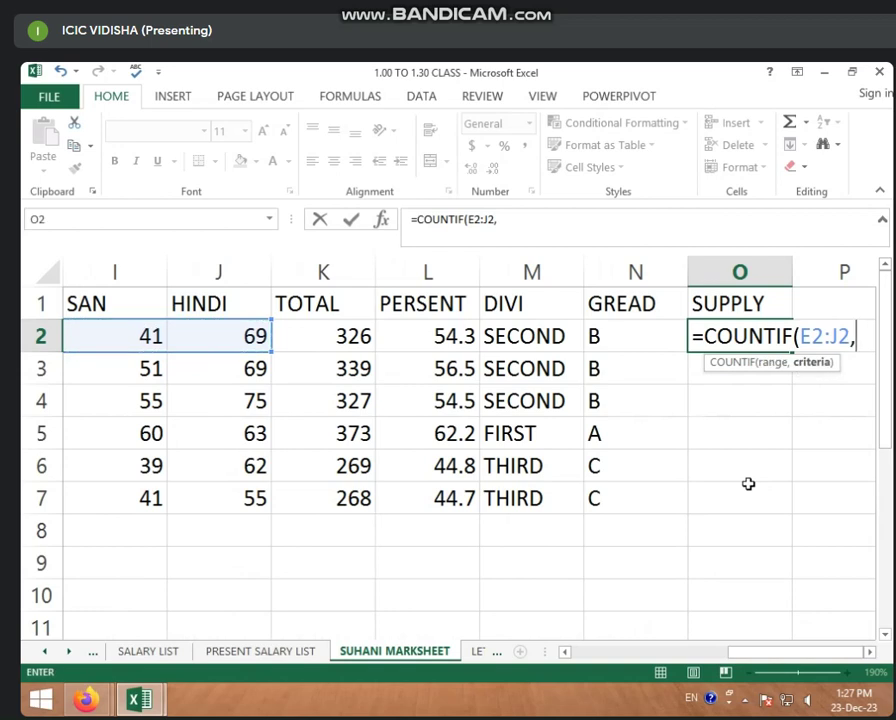
text(")
key(BackSpace)
text(<)
key(BackSpace)
text(",3)
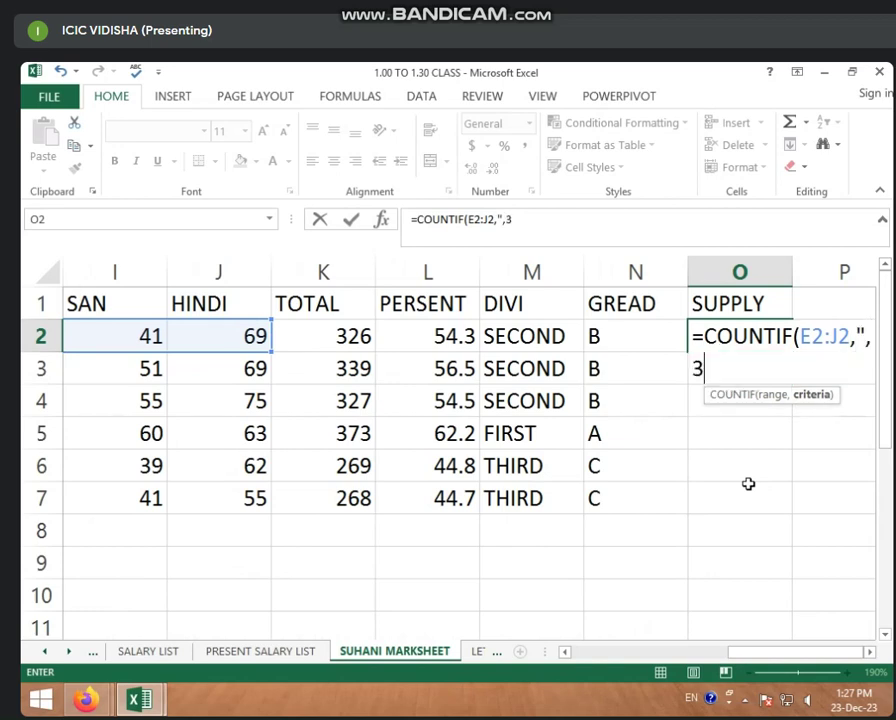
text(3")
text())
key(Return)
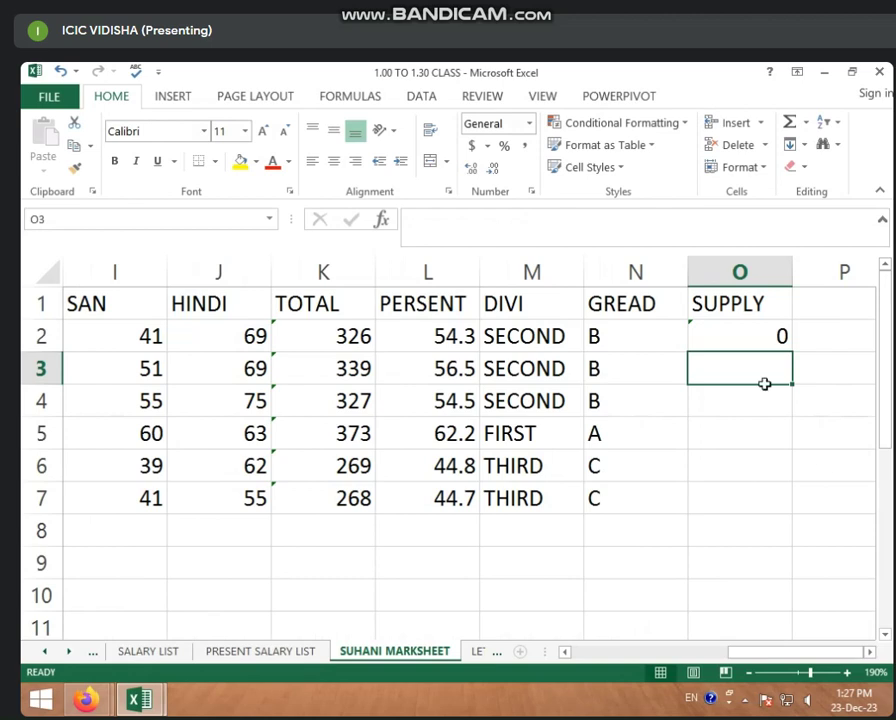
Step: Clear the faulty COUNTIF formula from cell O2
click(758, 346)
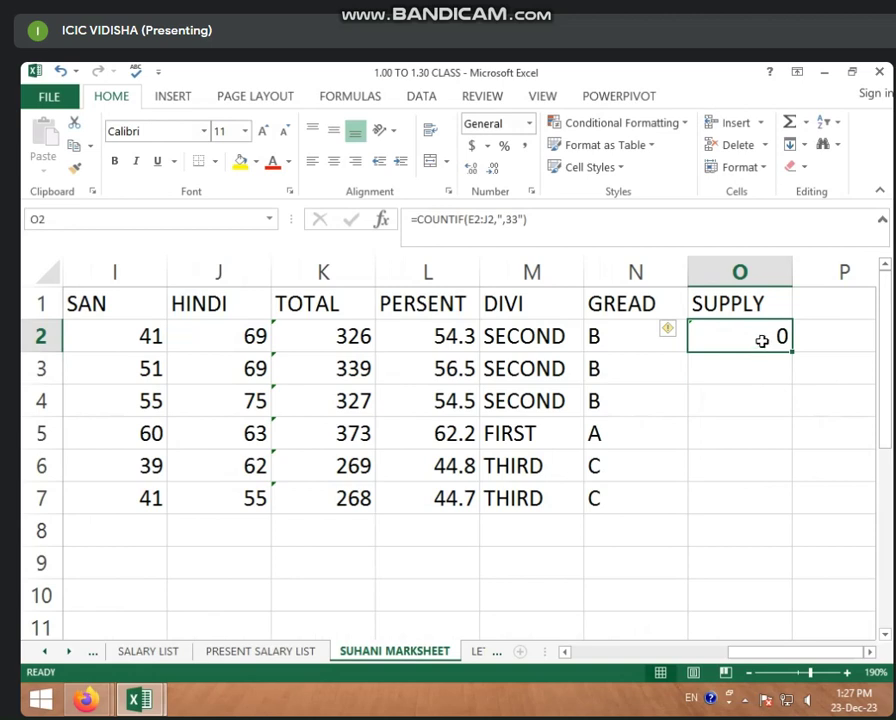
click(764, 356)
click(764, 344)
key(BackSpace)
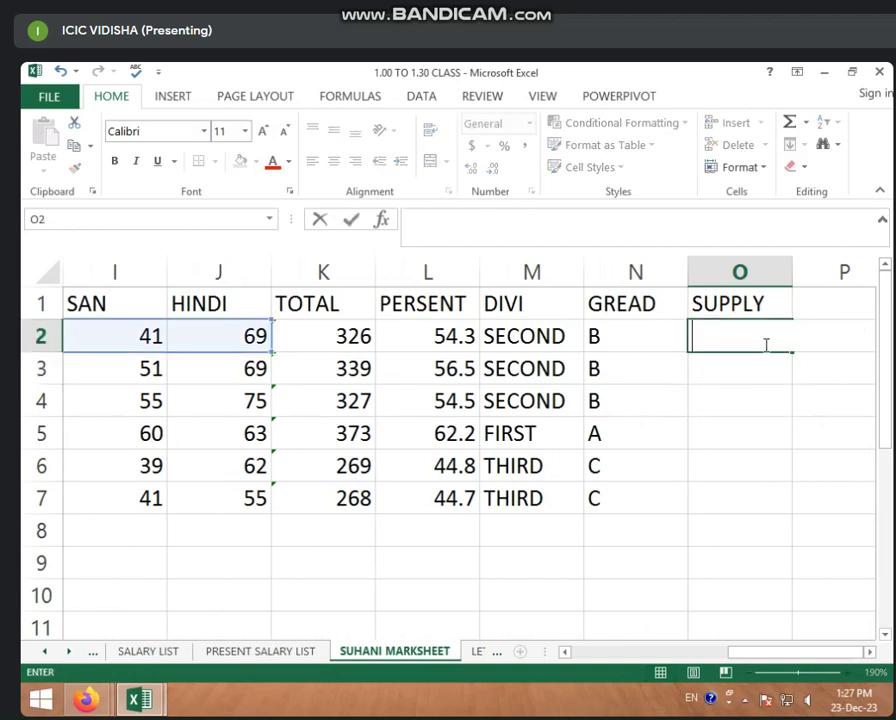
Step: Enter =COUNTIF(E2:J2,"<33") in O2, which shows 0 for the first student
text(=)
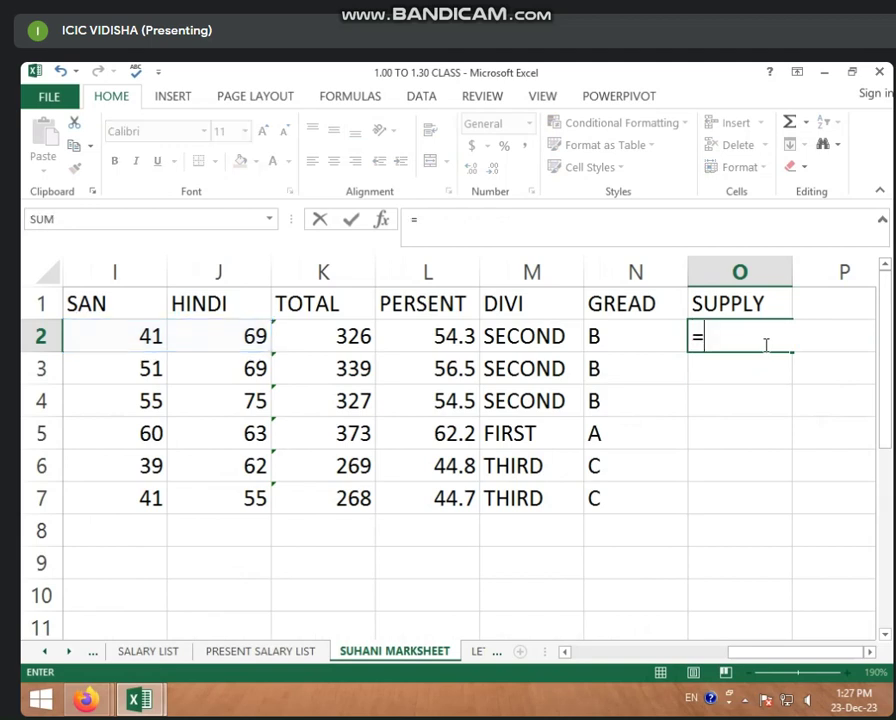
text(CO)
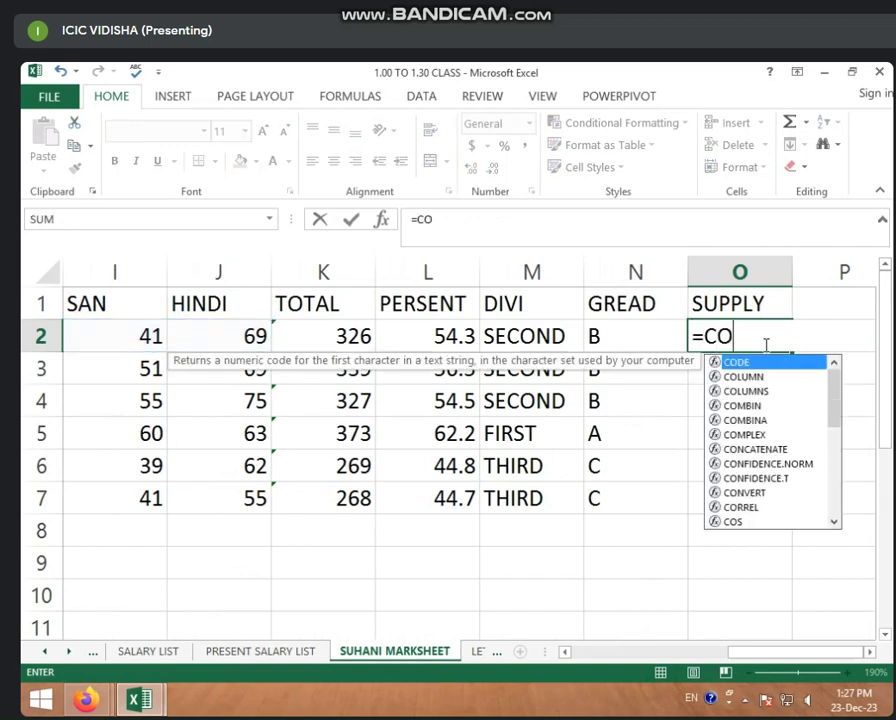
text(UNT)
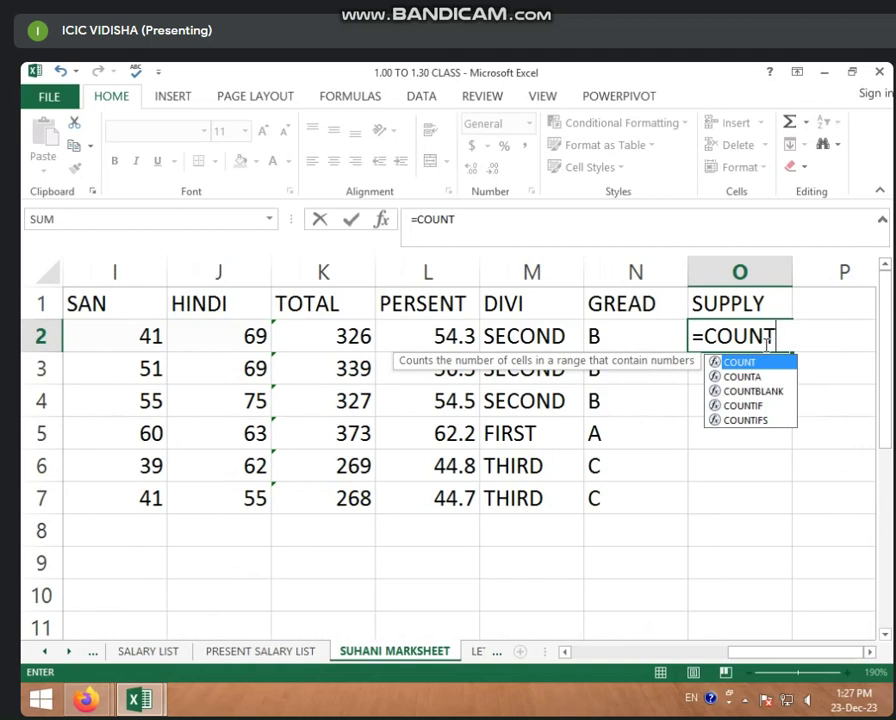
text(IF)
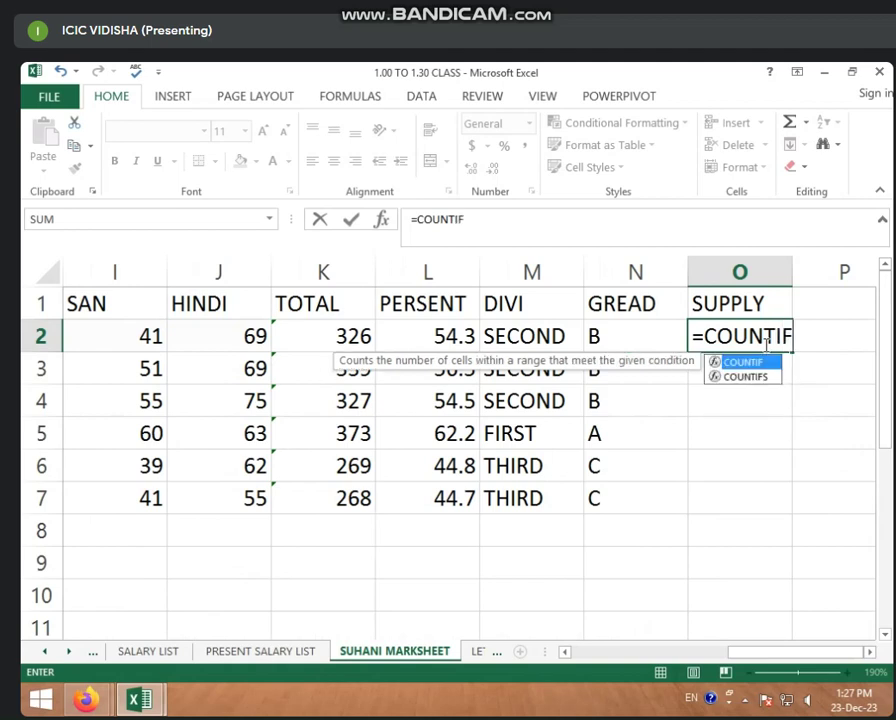
text(()
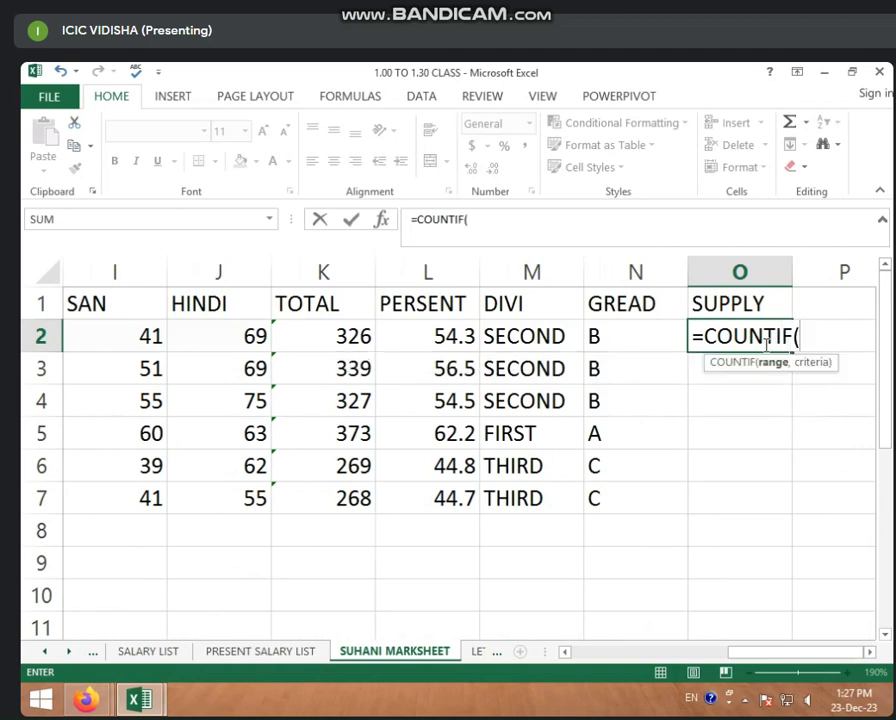
mouse_move(762, 651)
mouse_down()
mouse_move(686, 690)
mouse_move(660, 684)
mouse_up()
click(228, 336)
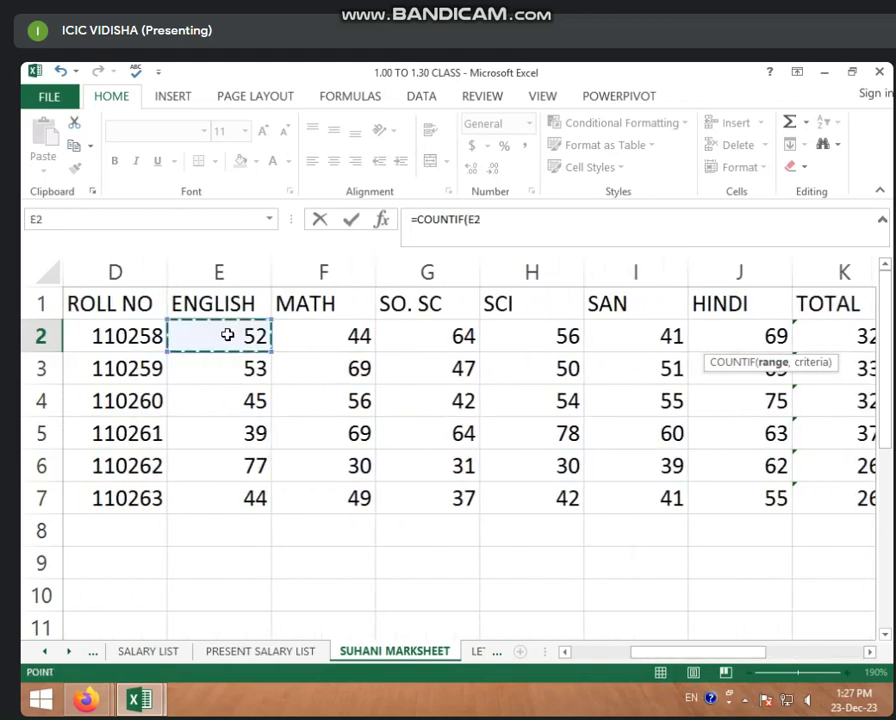
key(shift+Right)
key(shift+Right)
key(shift+Right)
key(shift+Right)
key(shift+Right)
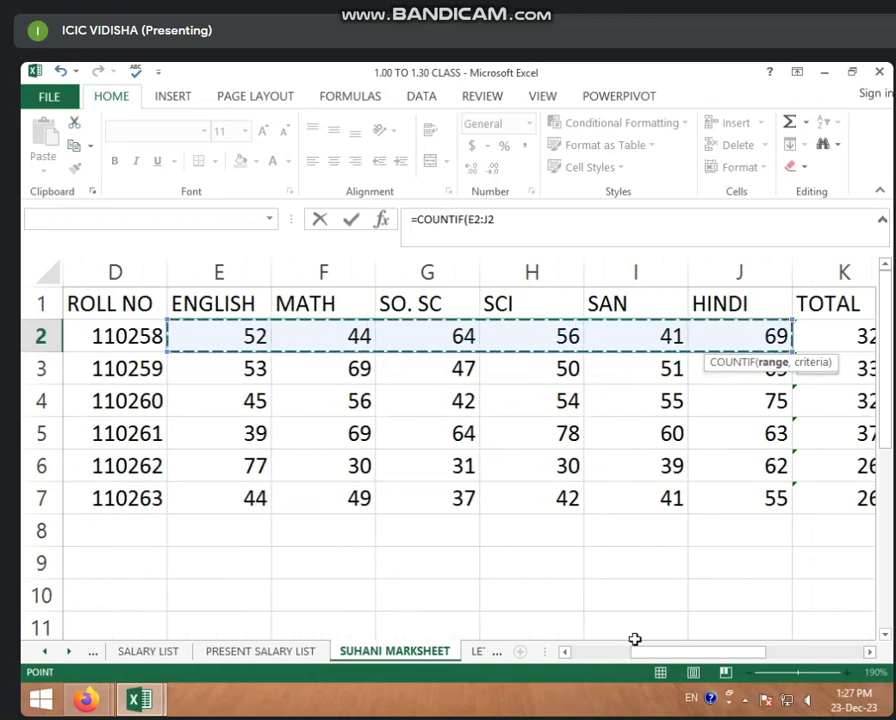
drag(634, 639, 757, 622)
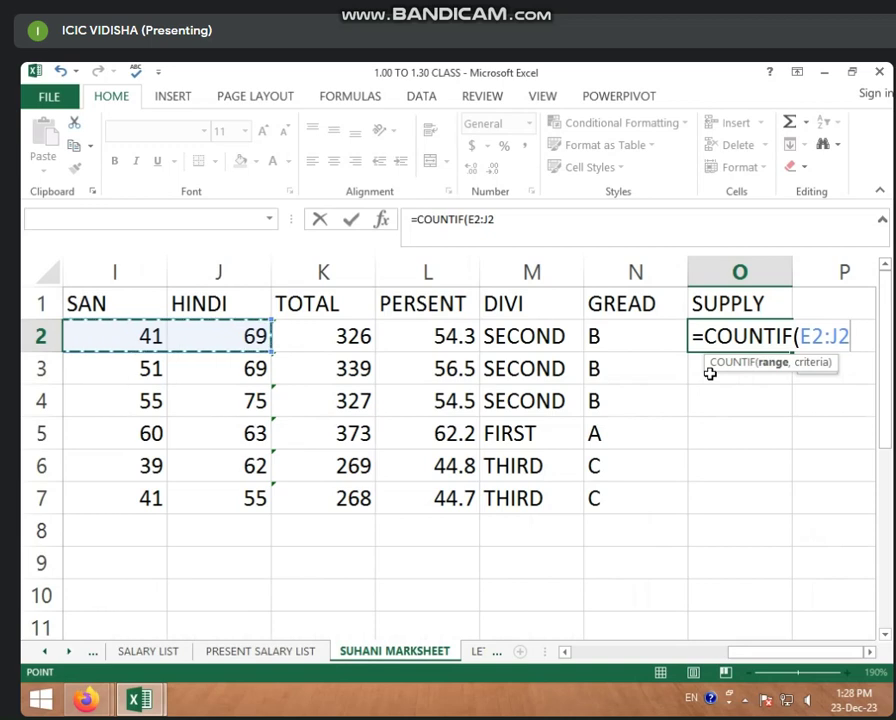
text(,)
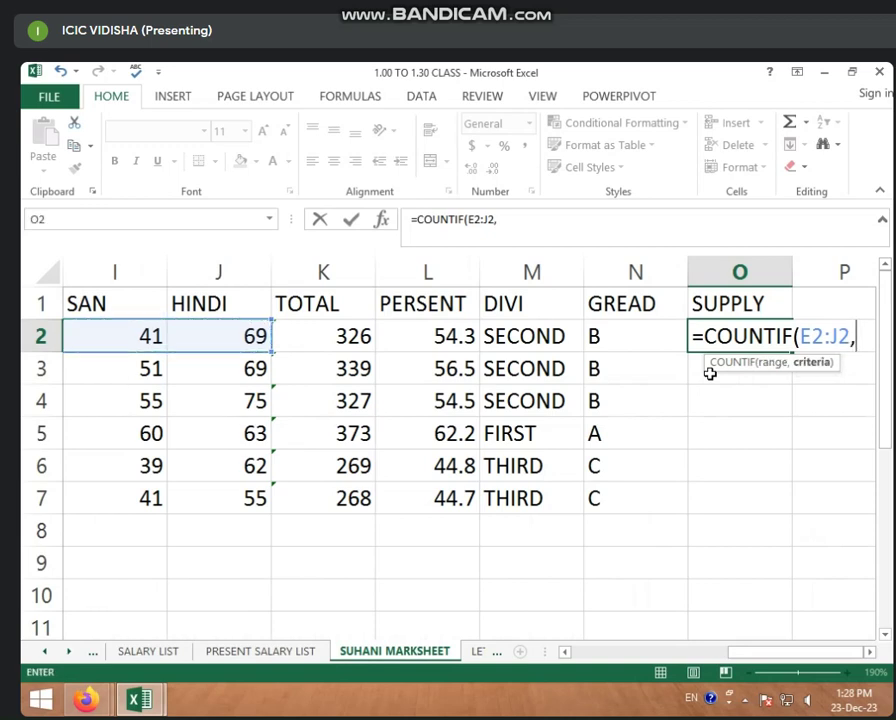
text(")
text(<)
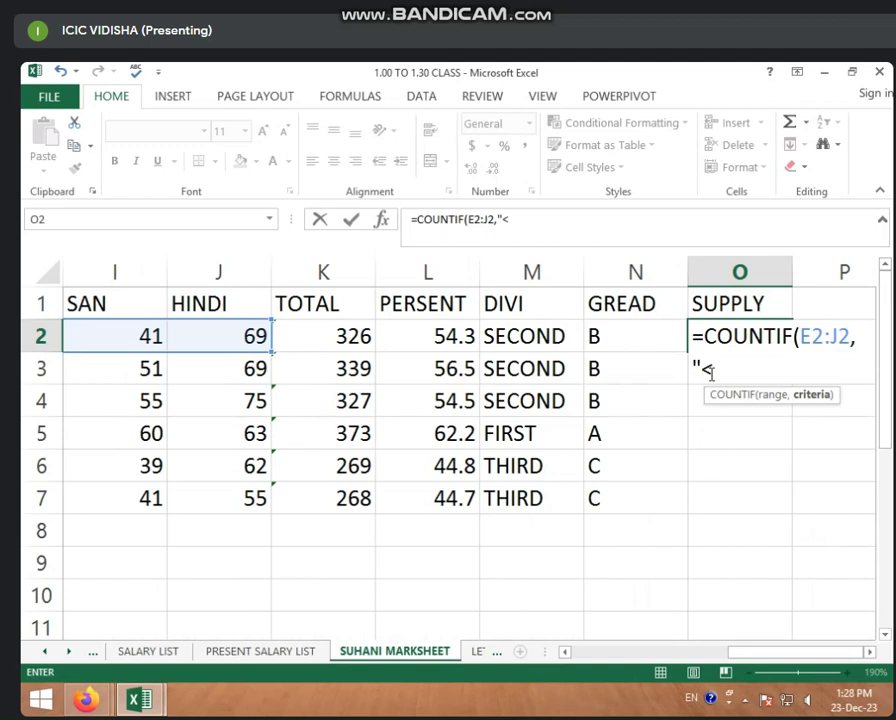
text(33")
key(Return)
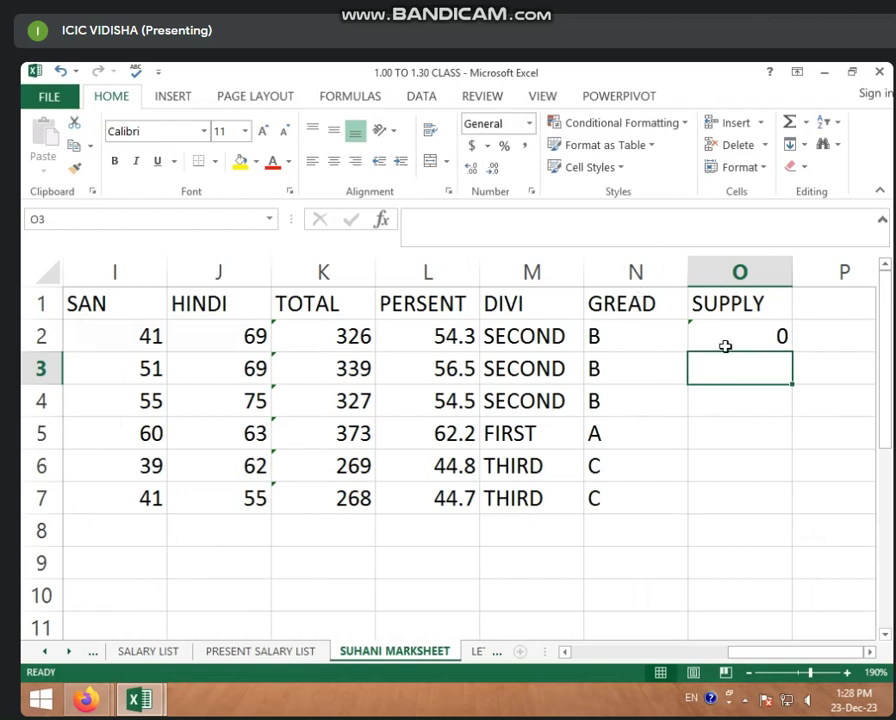
click(724, 338)
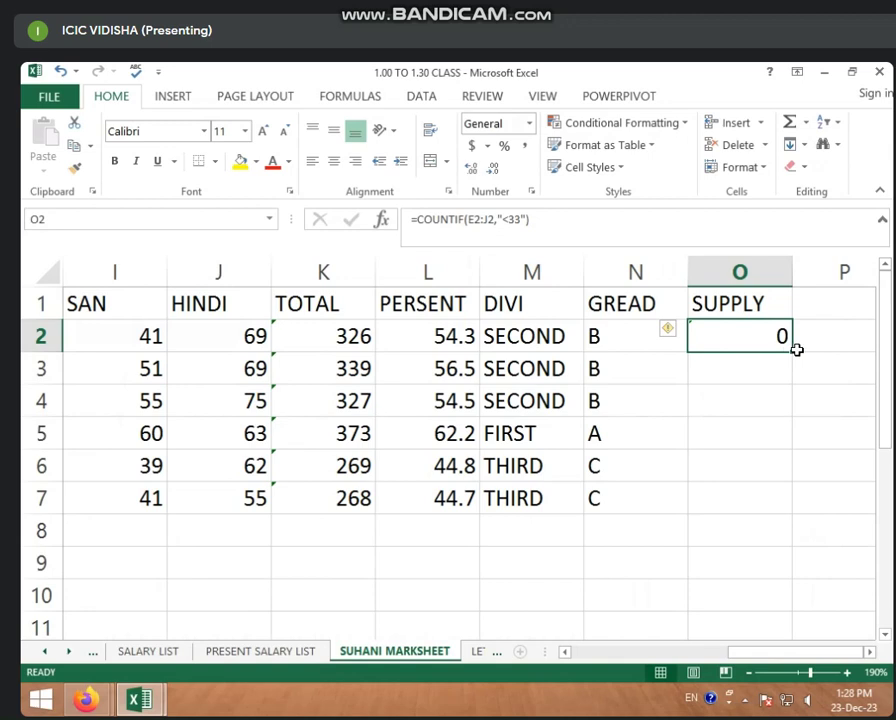
Step: Copy the SUPPLY count from O2 down to O7, giving 0, 0, 0, 0, 3, 0
drag(792, 353, 797, 508)
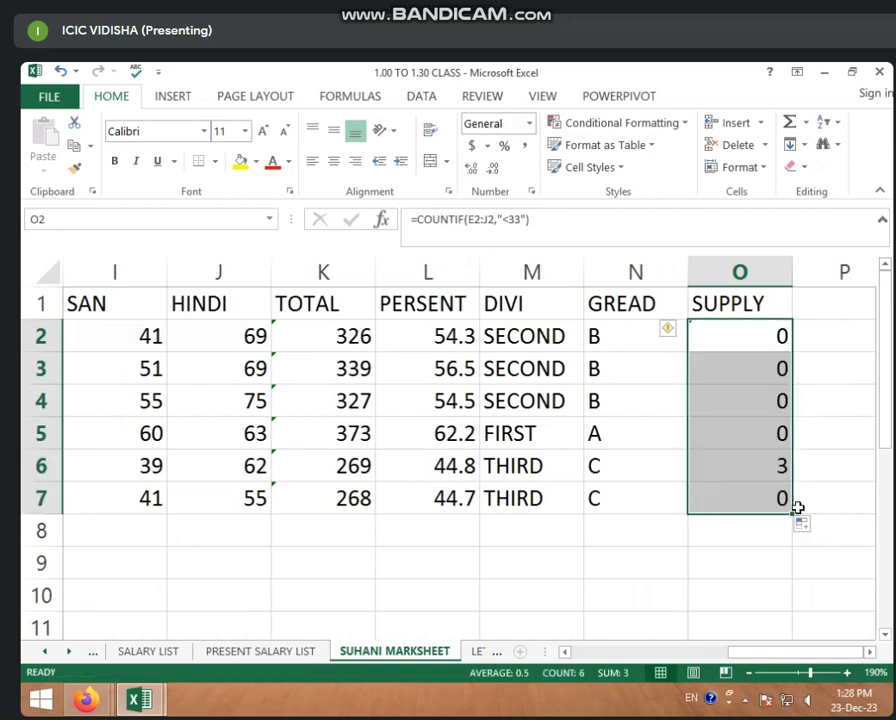
click(866, 653)
click(869, 653)
click(869, 653)
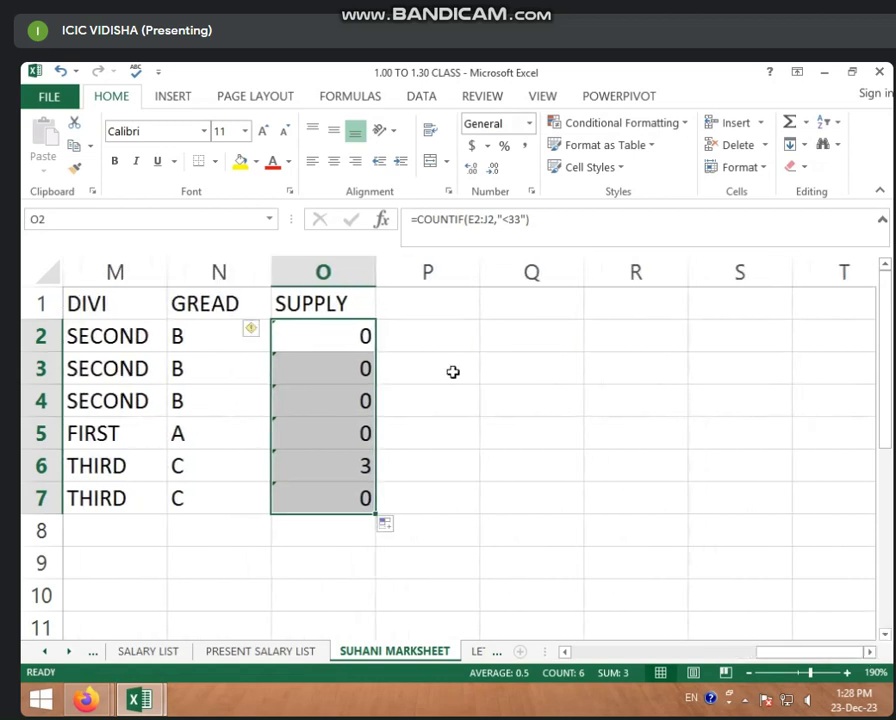
click(398, 308)
Step: Enter the heading RESULT in P1, correcting the misspelled RUSELT
text(R)
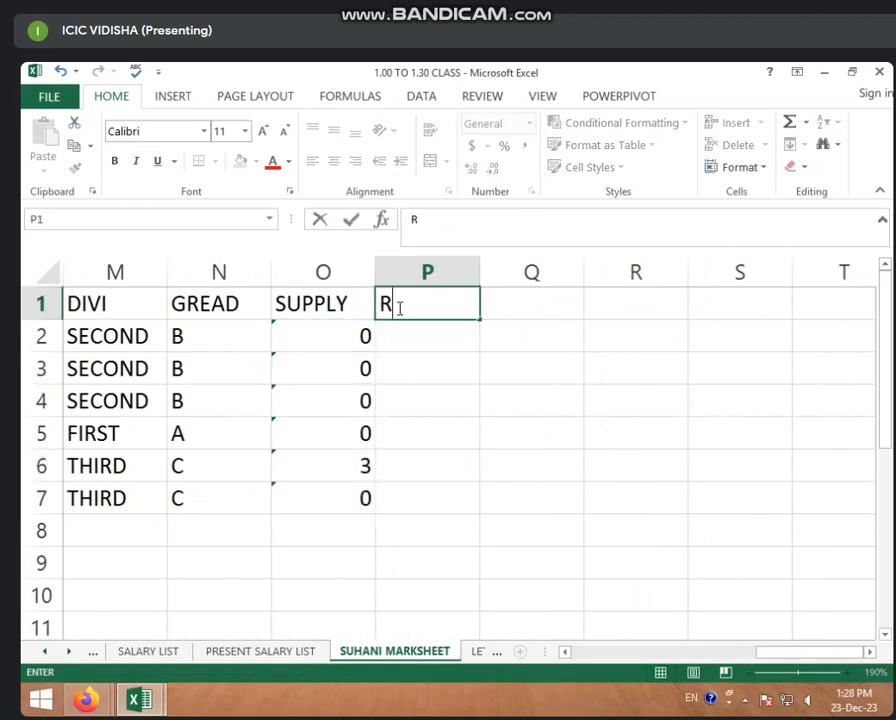
text(US)
text(ELT)
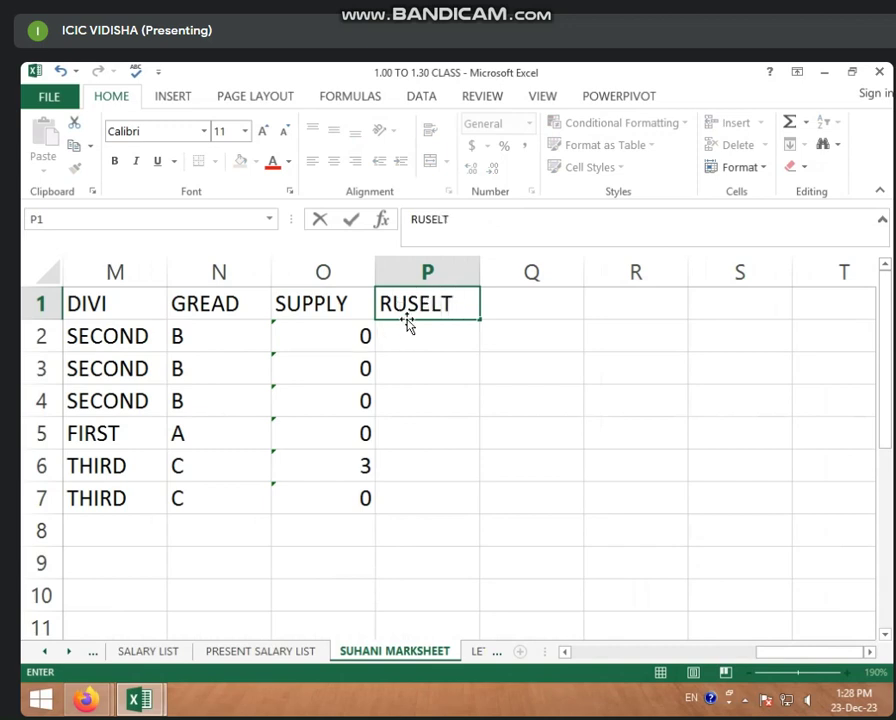
key(BackSpace)
key(BackSpace)
key(BackSpace)
key(BackSpace)
key(BackSpace)
text(E)
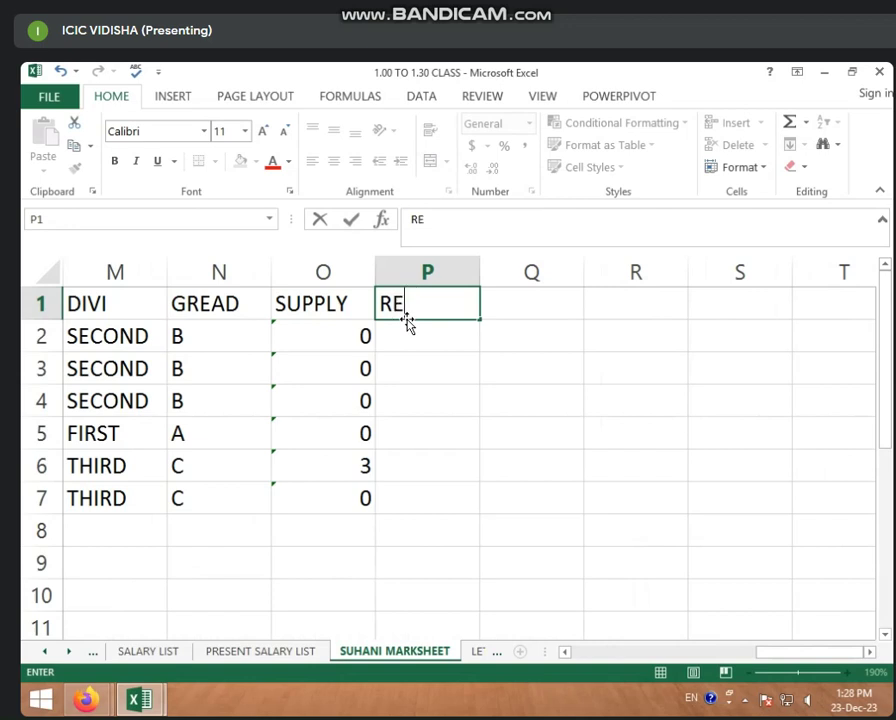
text(SUL)
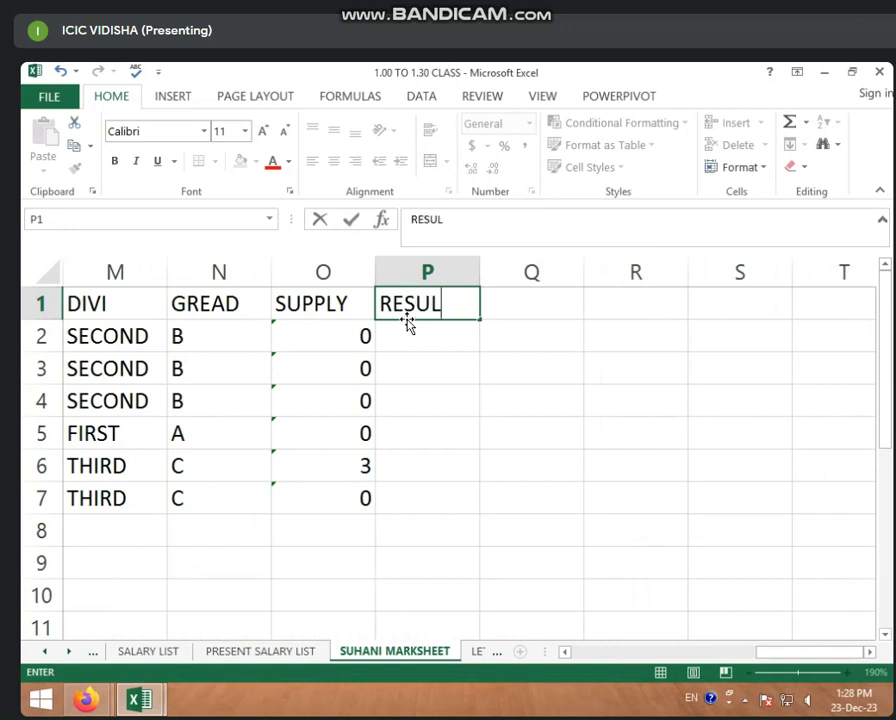
text(T)
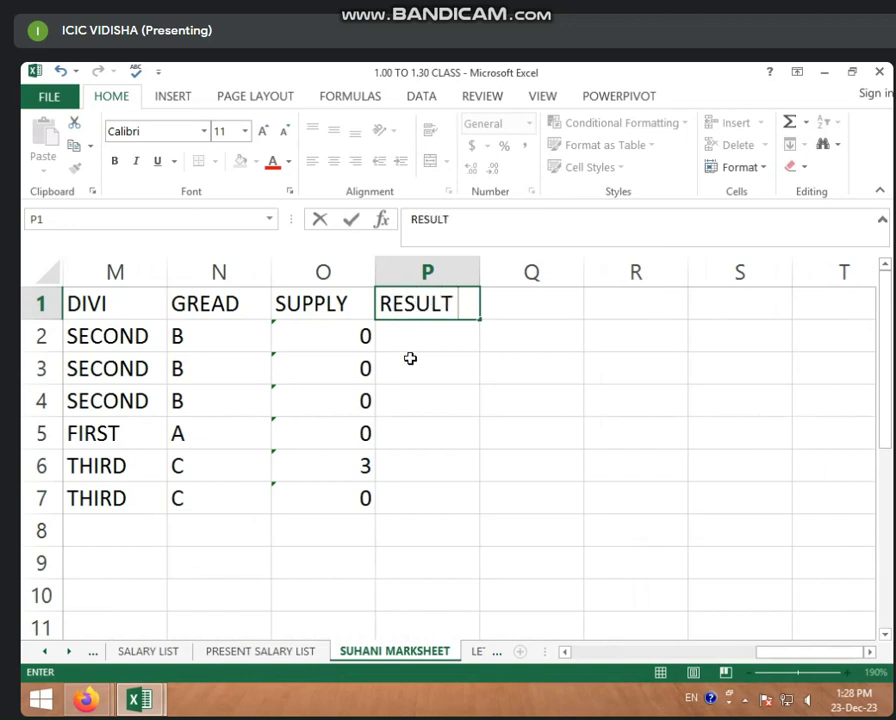
click(421, 333)
Step: Enter =IF(O2<=0,"PASS",IF(O2<=2,"SUPPLY",IF(O2<=3,"FAIL"))) in P2, which shows PASS
text(=)
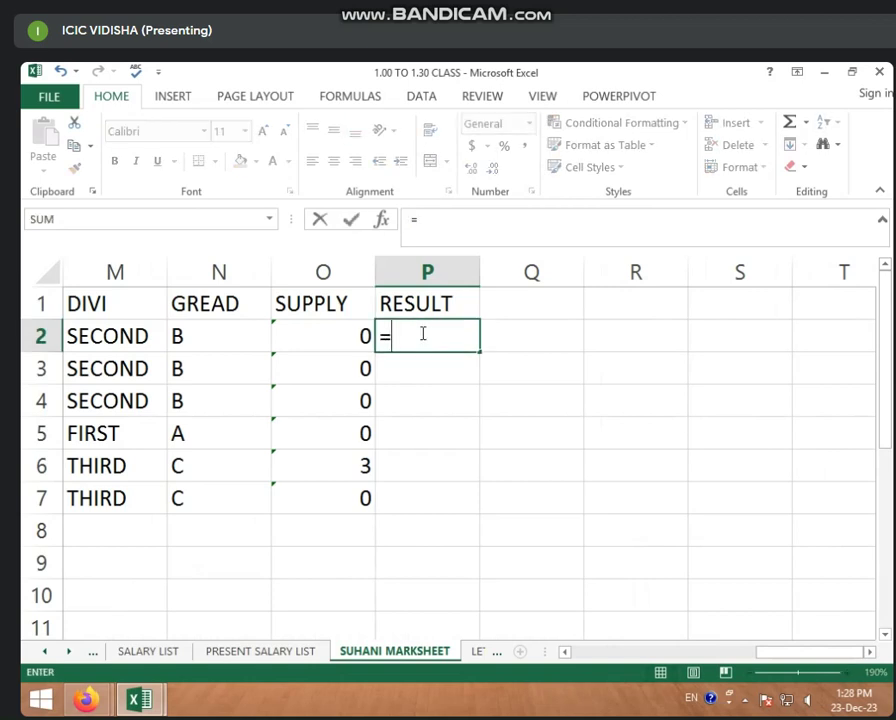
text(IF)
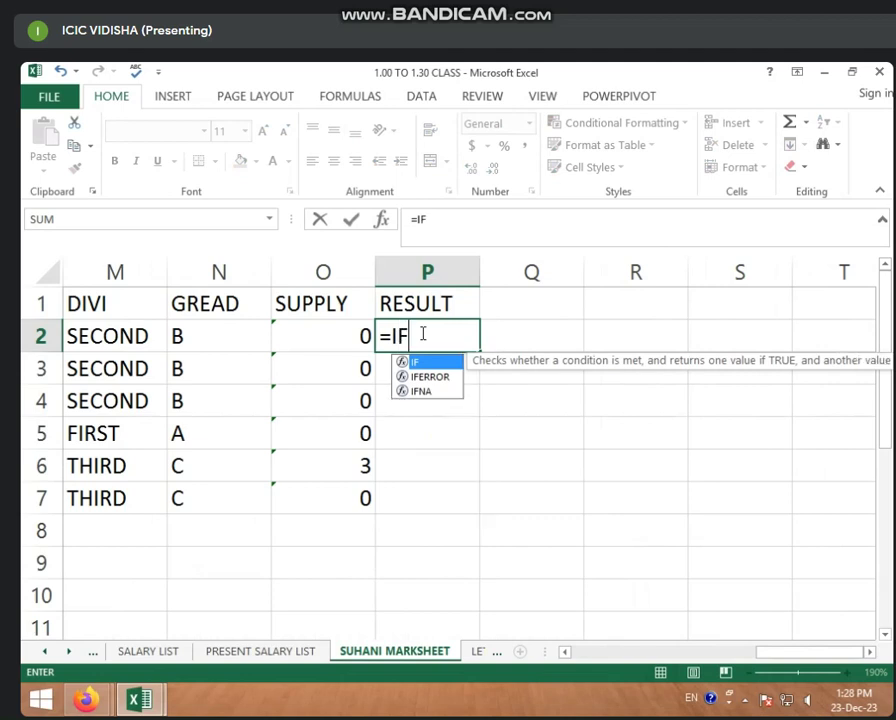
text(()
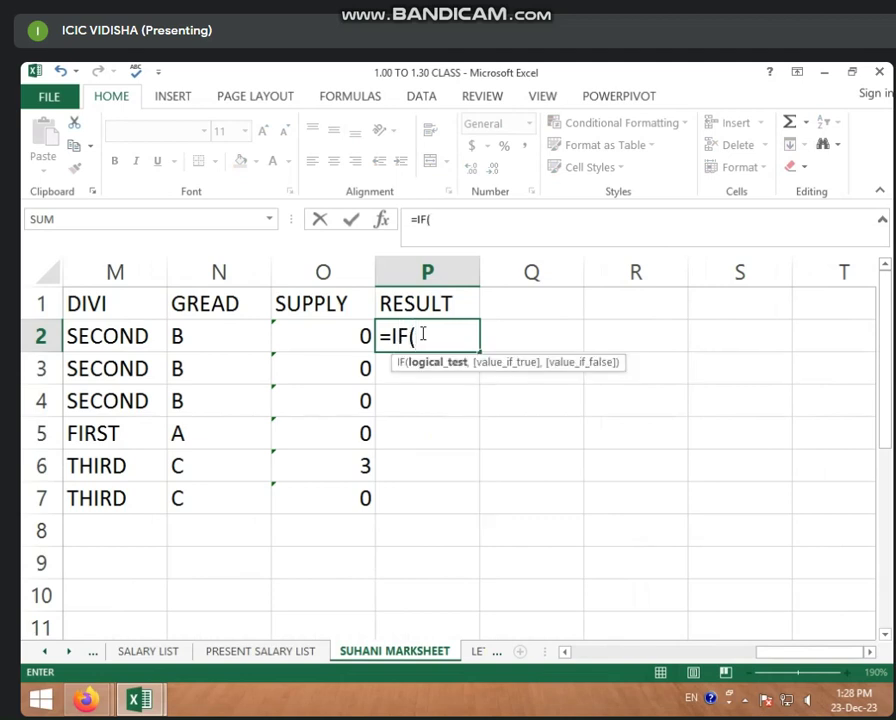
click(318, 341)
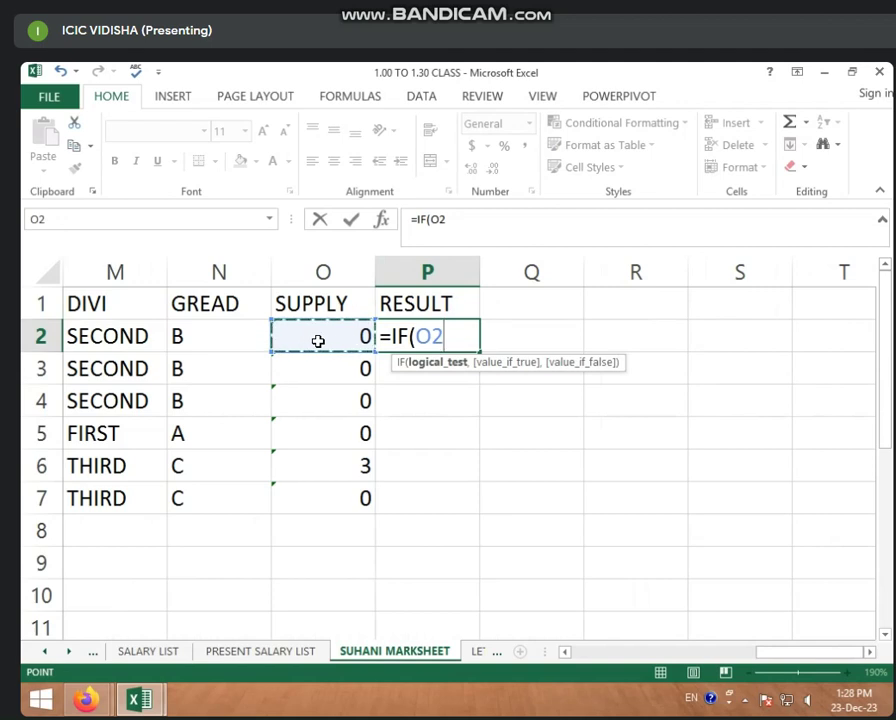
text(<=)
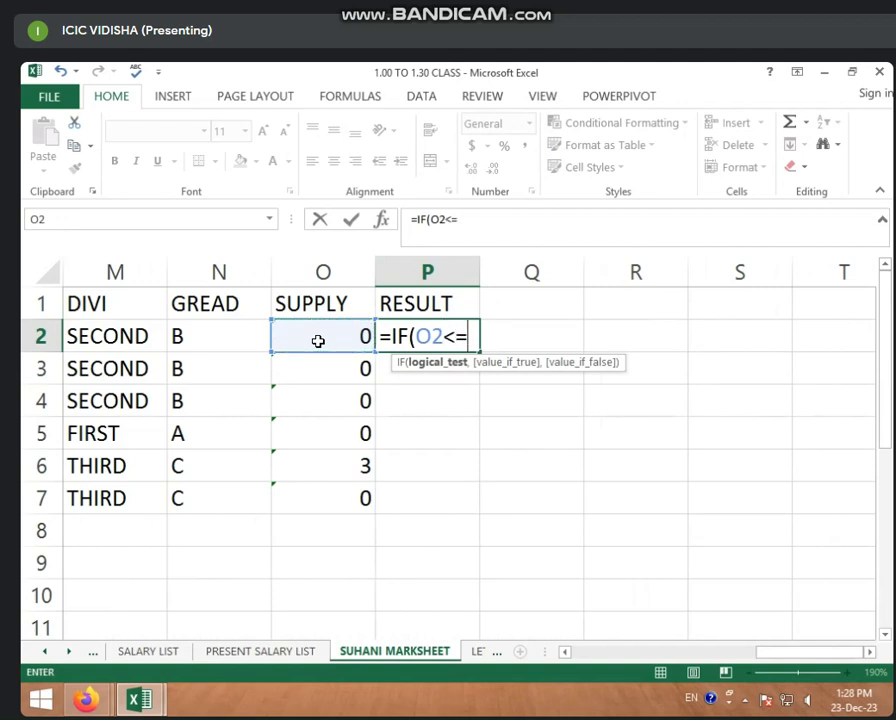
text(00)
text(,:)
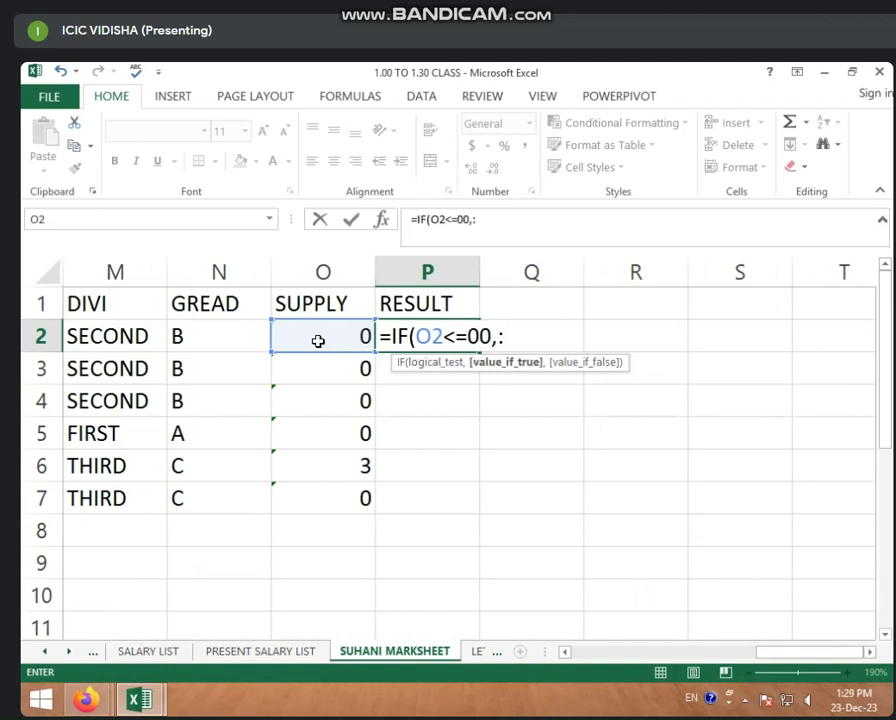
key(BackSpace)
text(")
text(PASS)
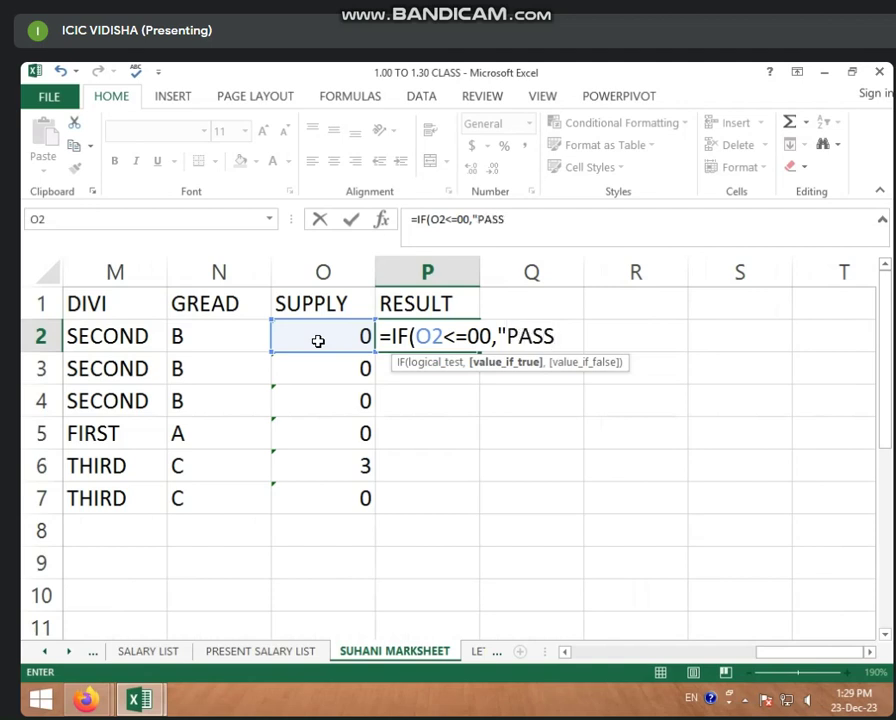
text(",)
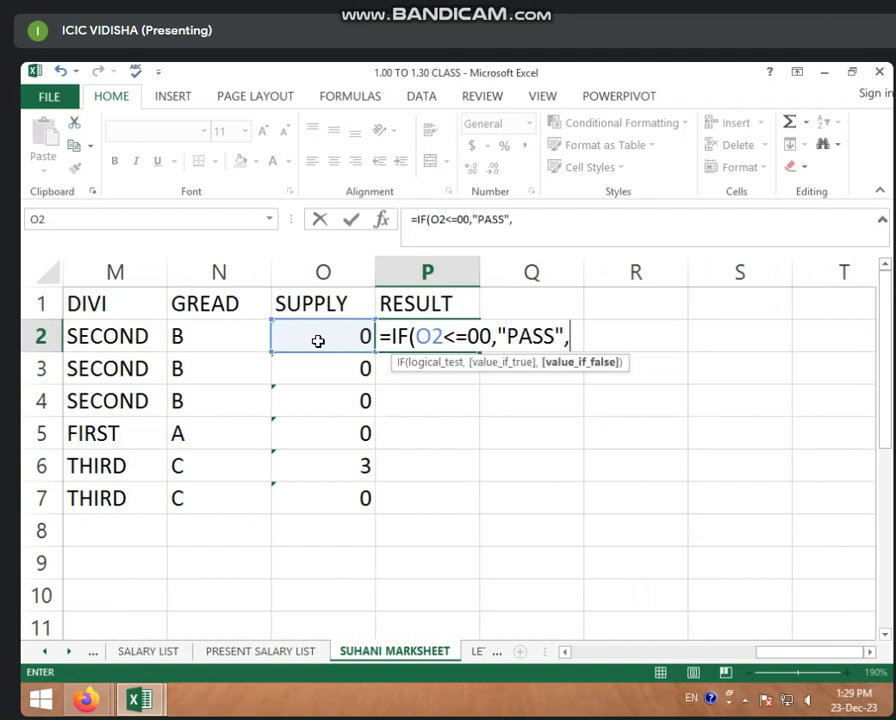
text(I)
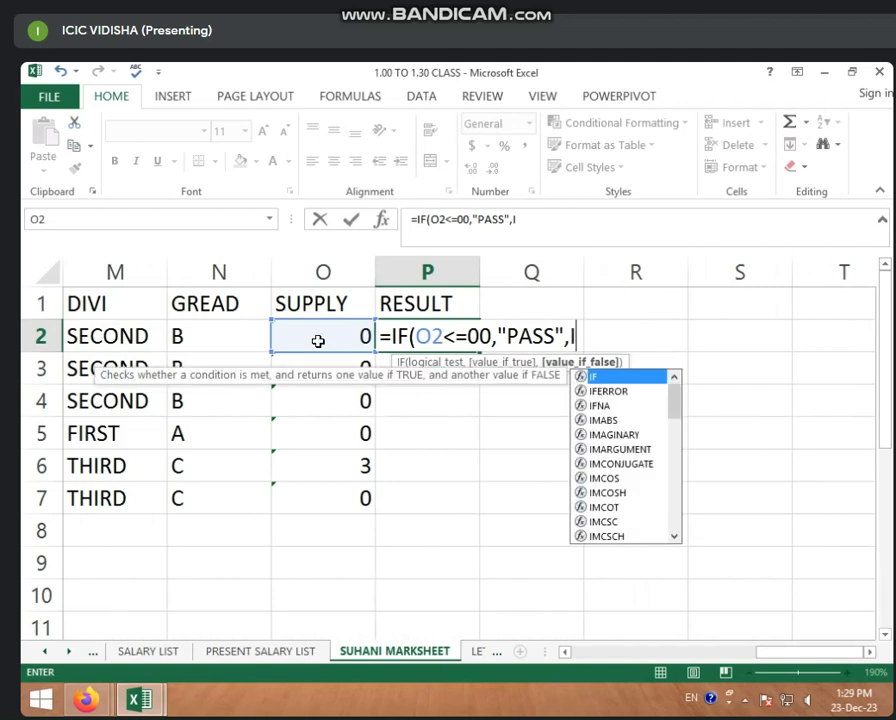
text(D)
key(BackSpace)
text(F)
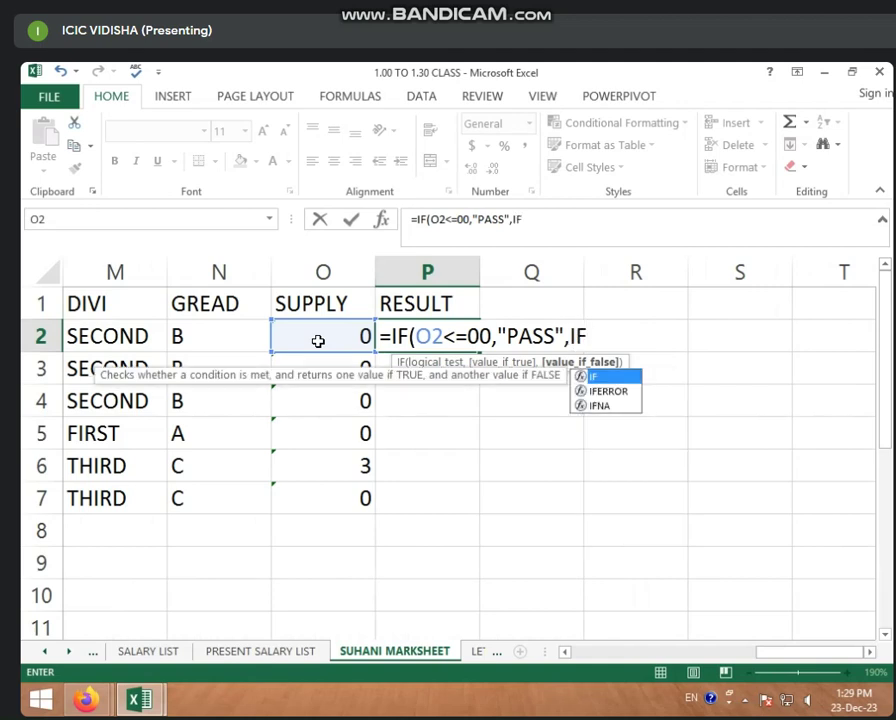
text(()
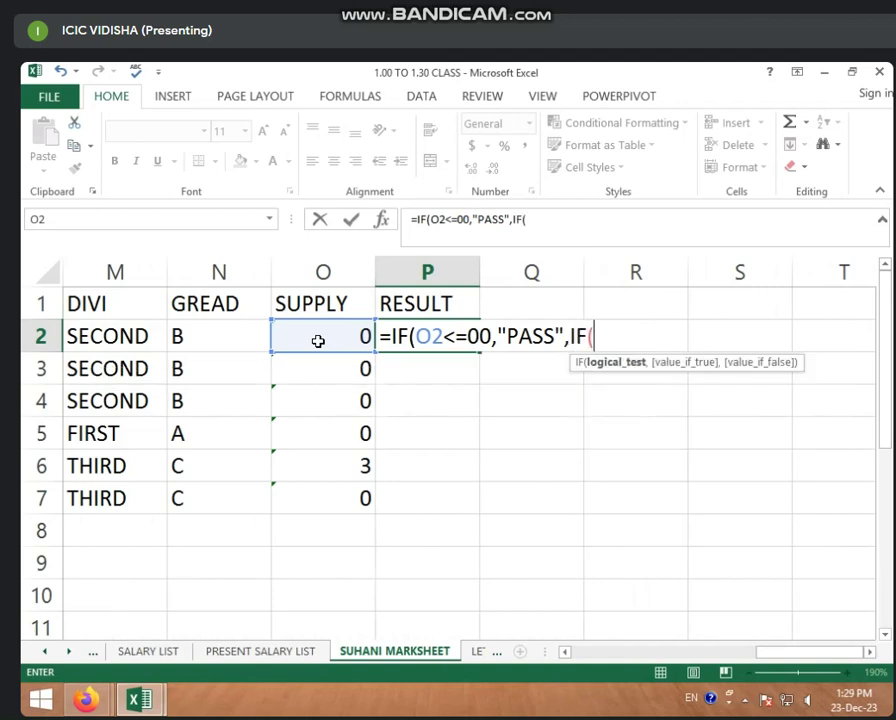
click(310, 338)
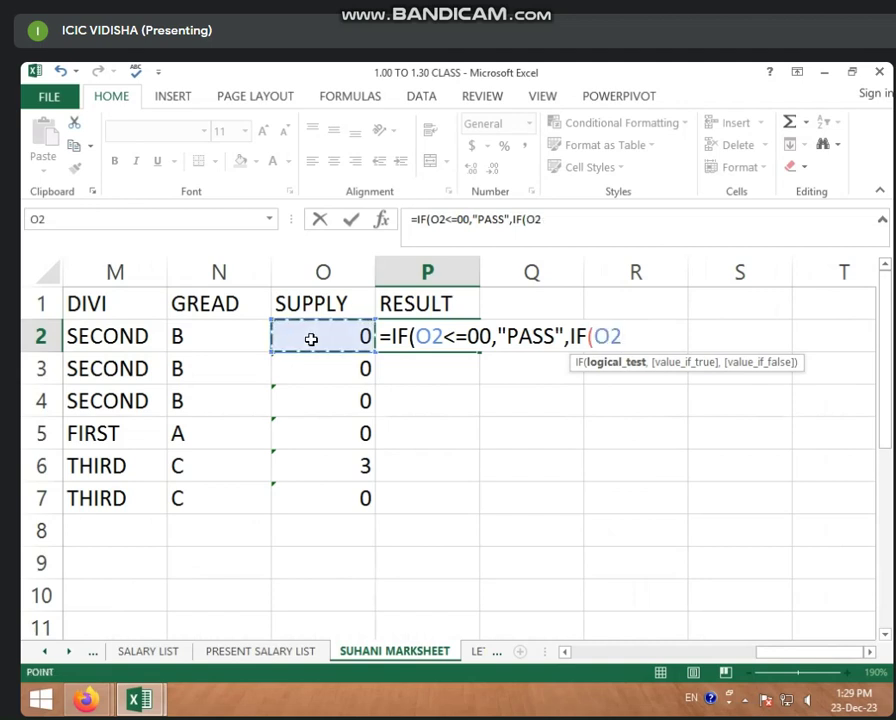
text(<)
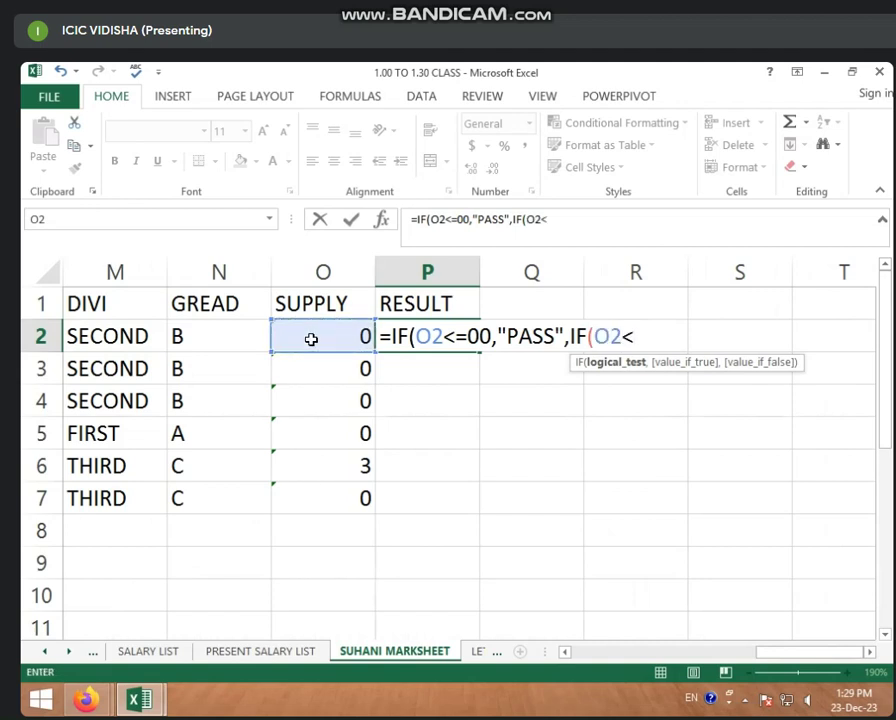
text(=2)
text(,")
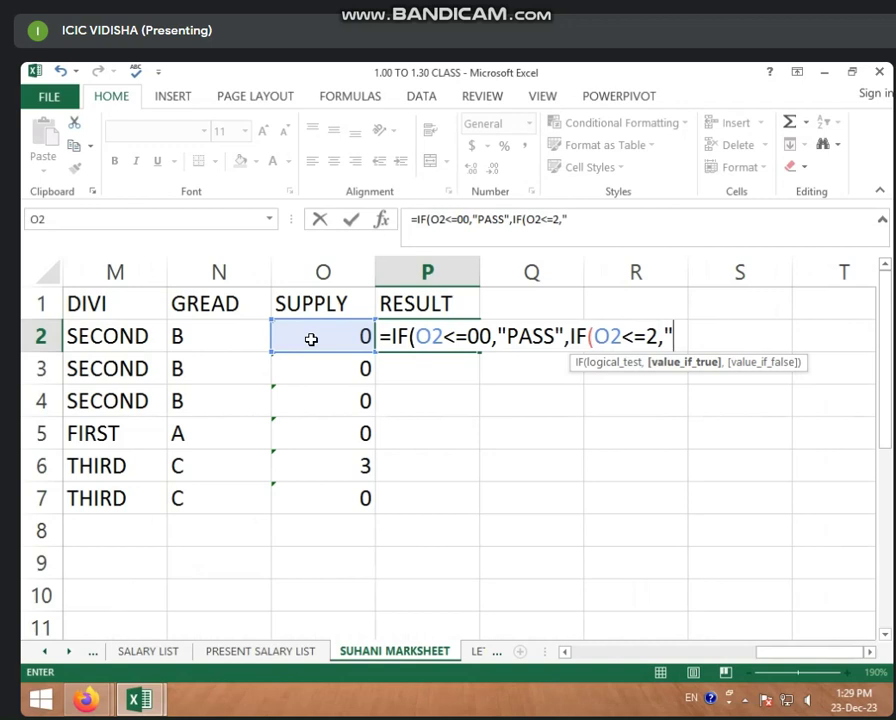
text(SUPP)
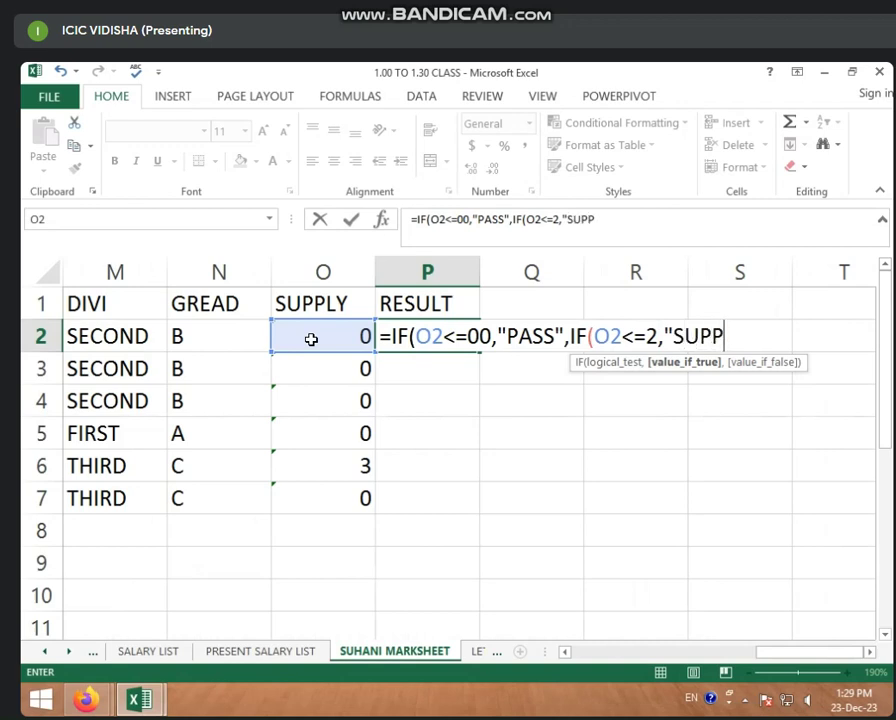
text(LY)
text(")
text(,)
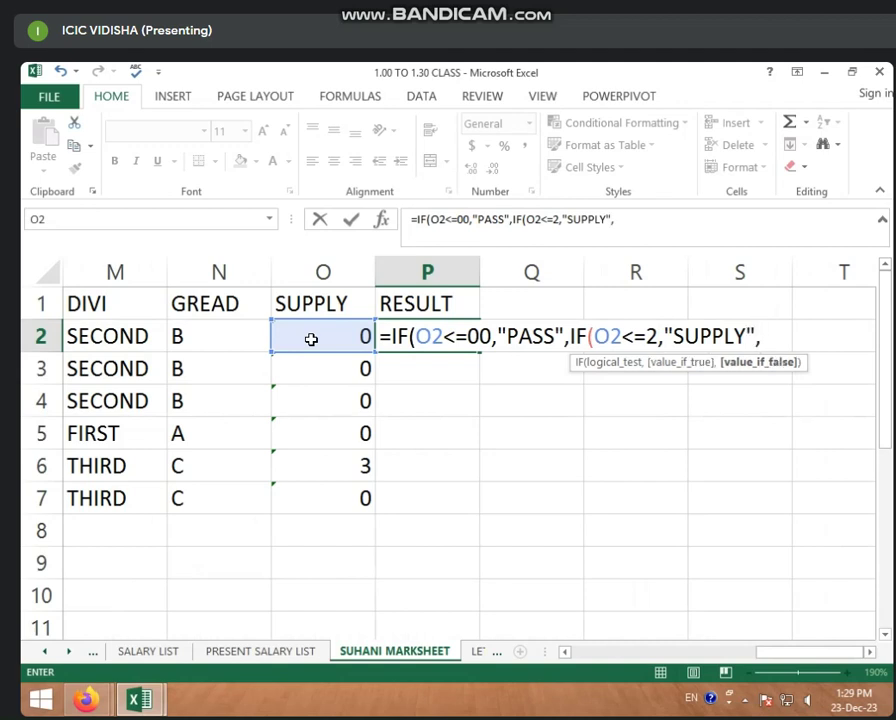
text(IF()
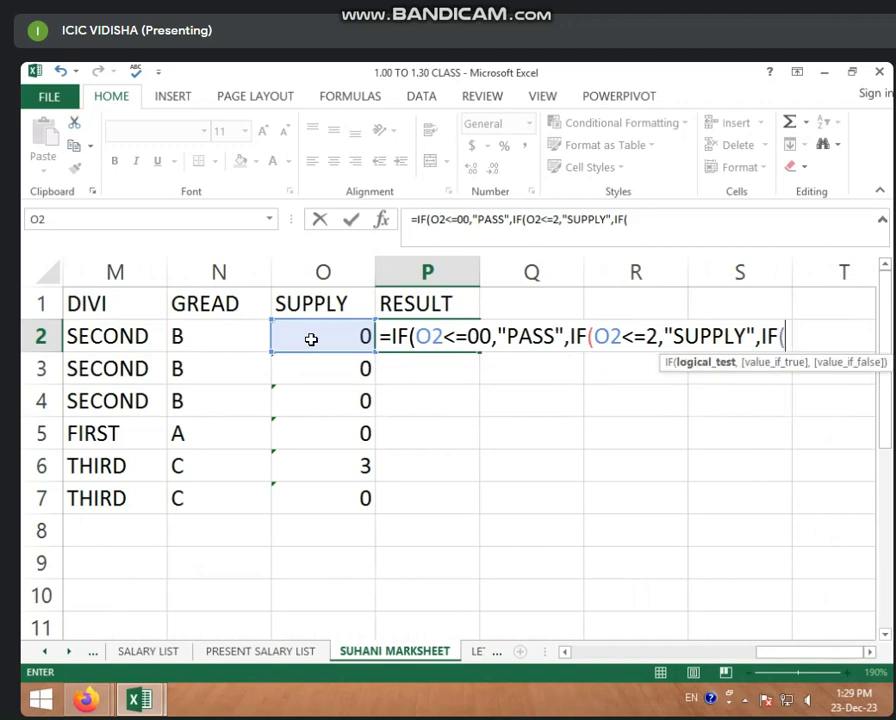
click(303, 341)
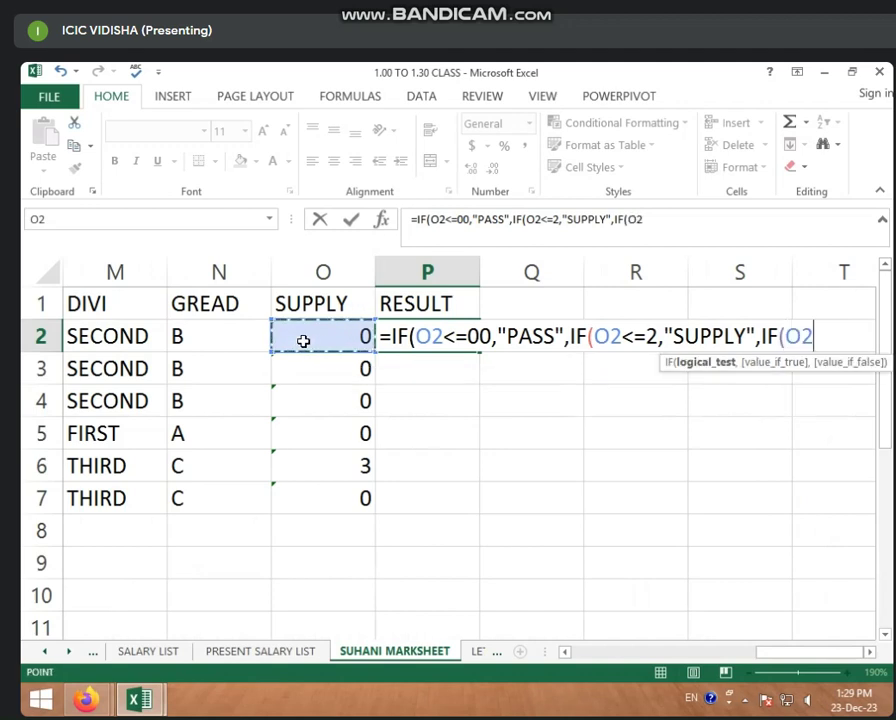
text(<=)
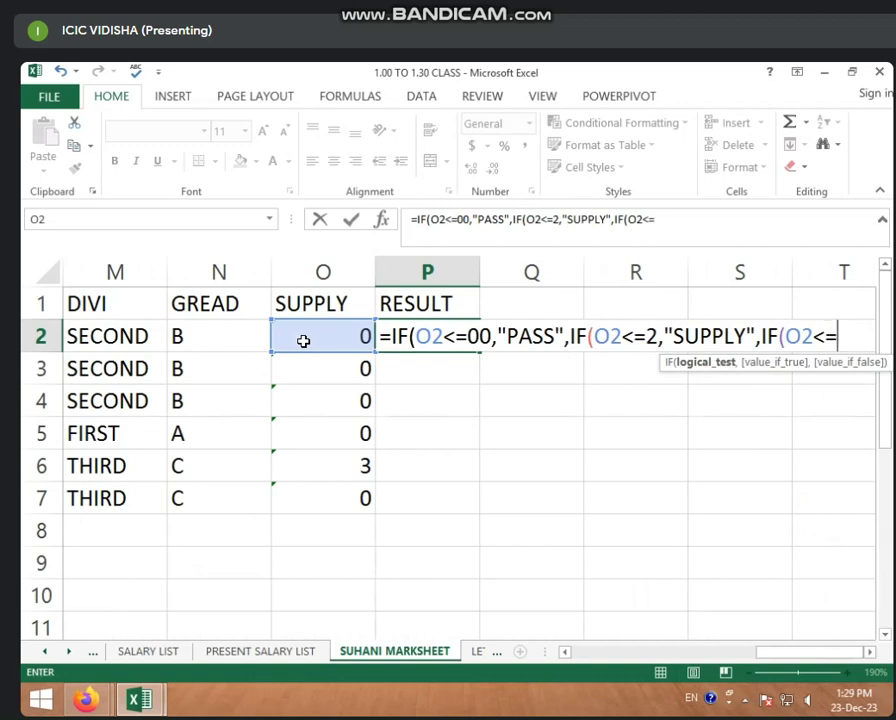
text(3)
text(,)
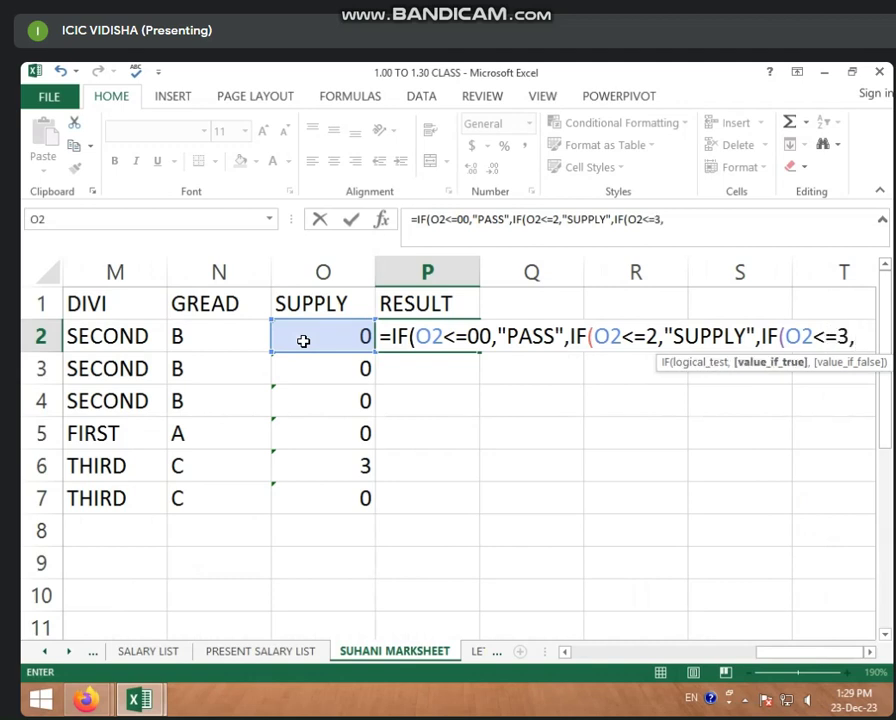
text("FA)
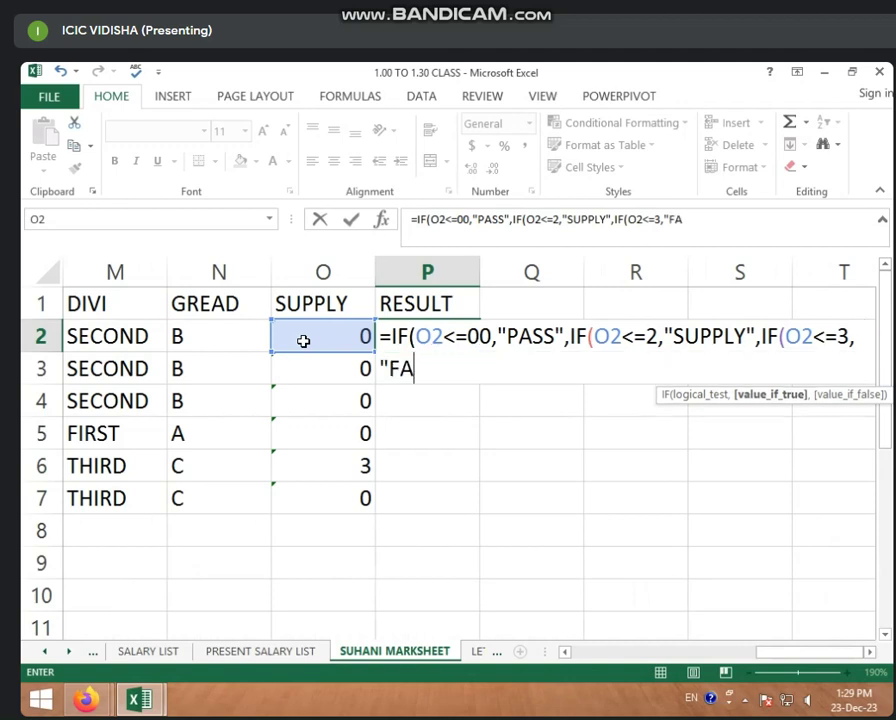
text(IL)
text(")
text()))
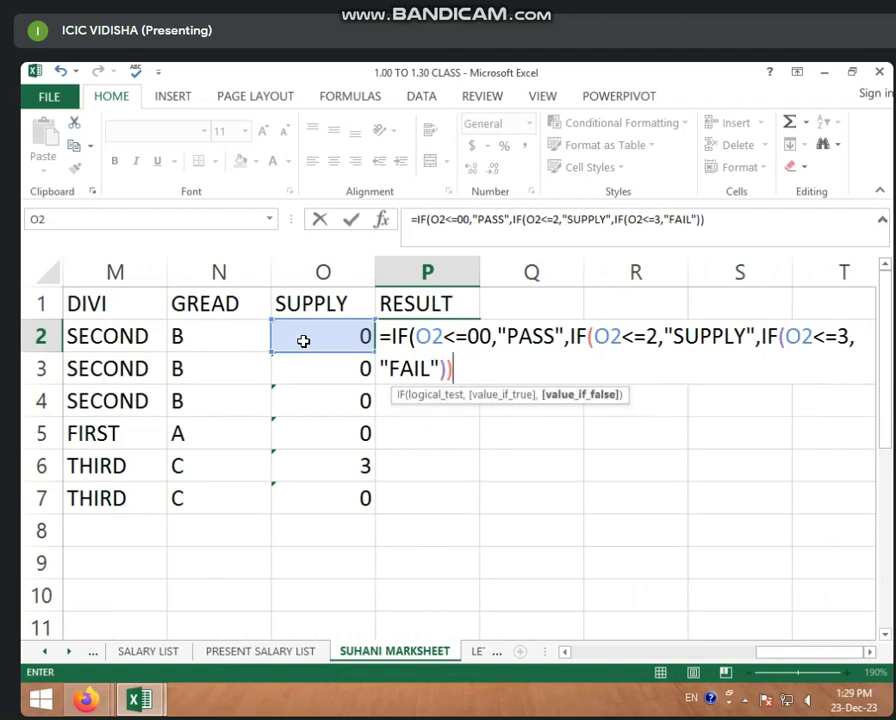
text())
key(Return)
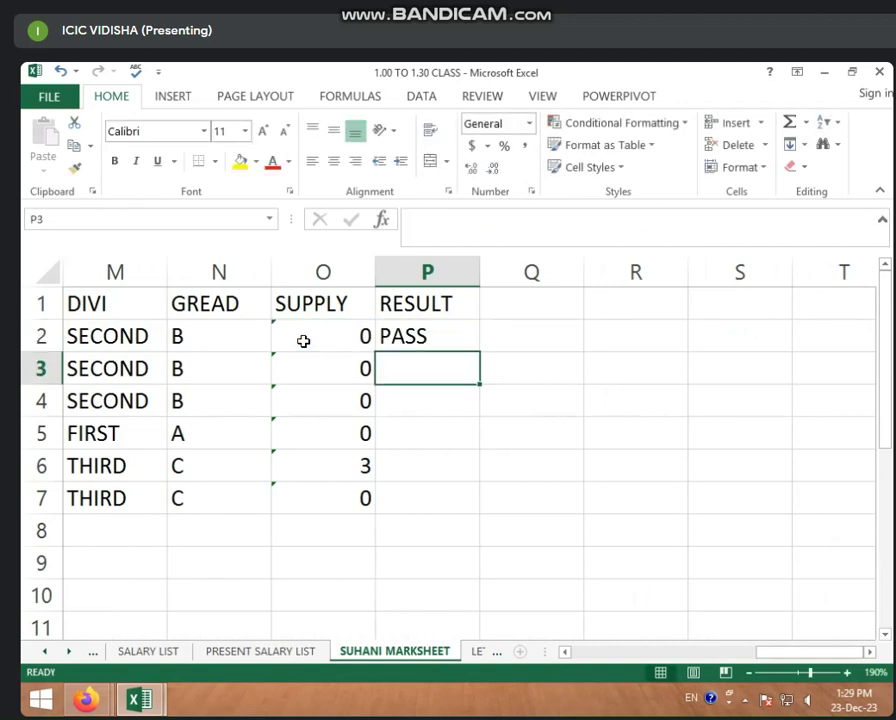
click(430, 337)
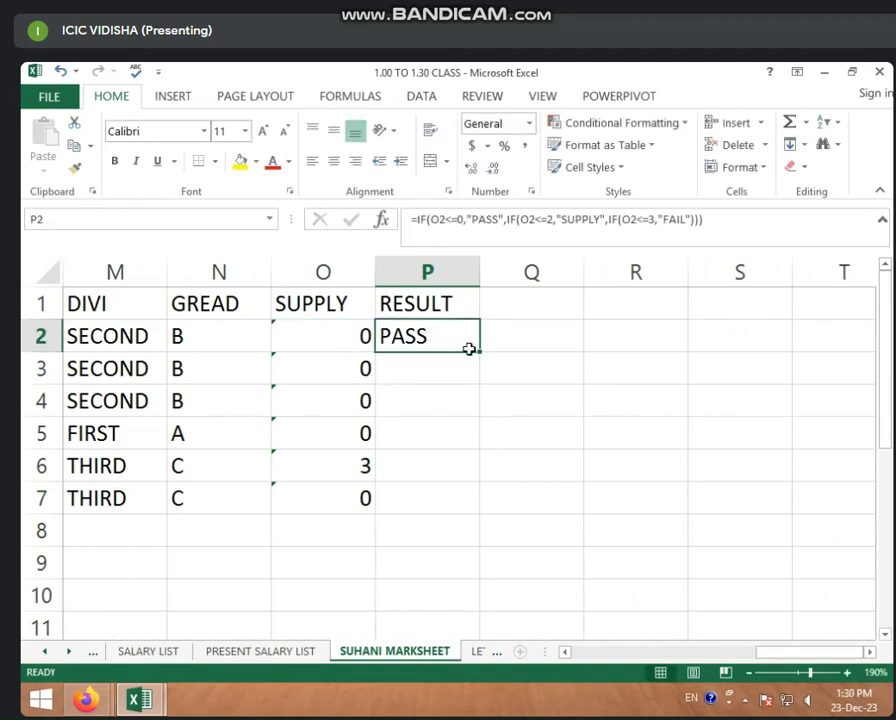
Step: Fill the P2 formula down to P7, giving PASS, PASS, PASS, PASS, FAIL, PASS
drag(479, 351, 487, 502)
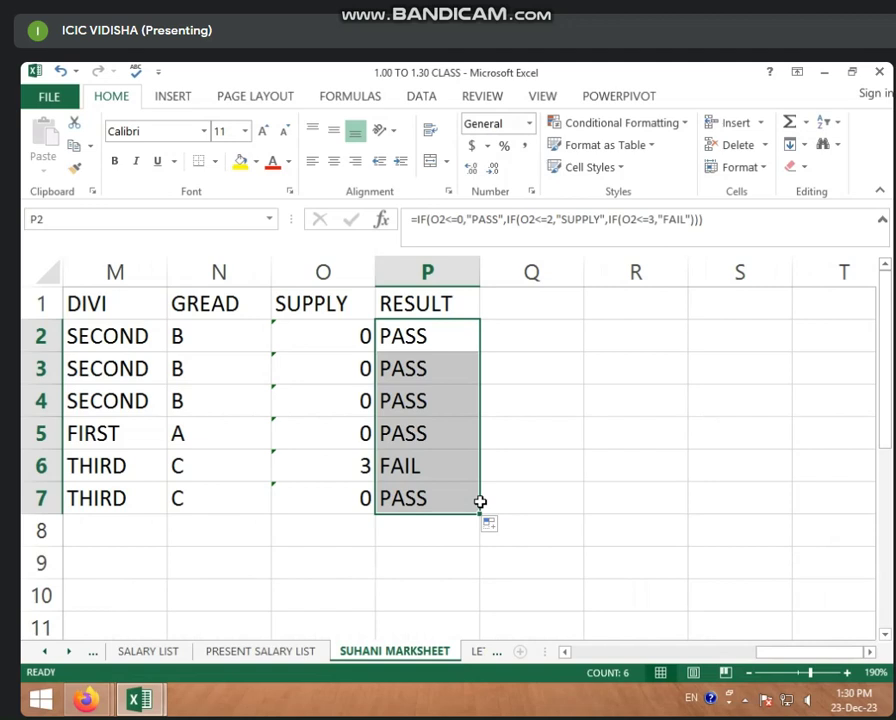
click(508, 502)
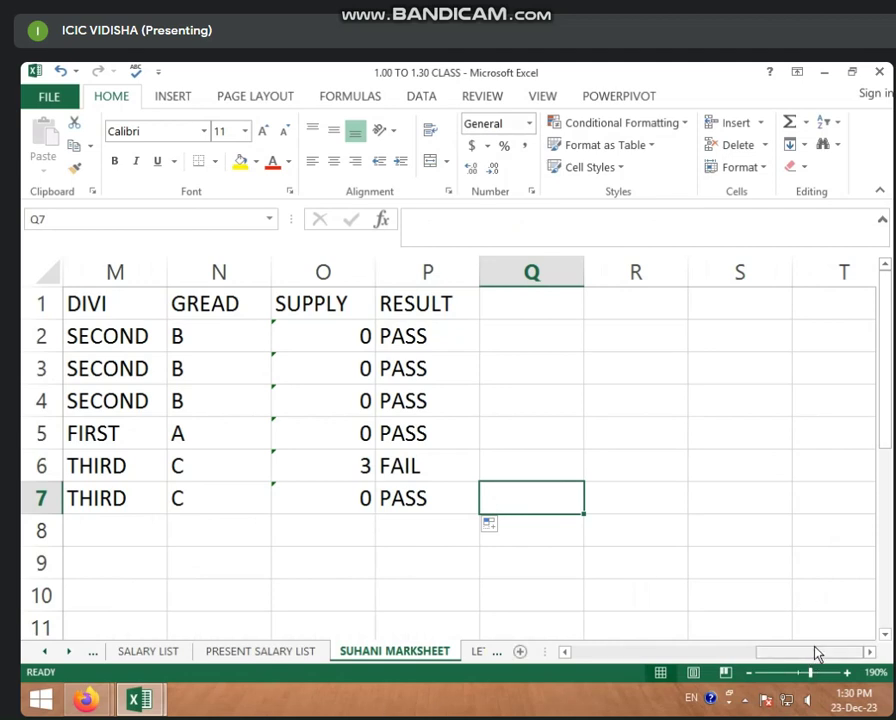
Step: Delete the empty column A, then narrow the new S.N column A
drag(815, 651, 612, 662)
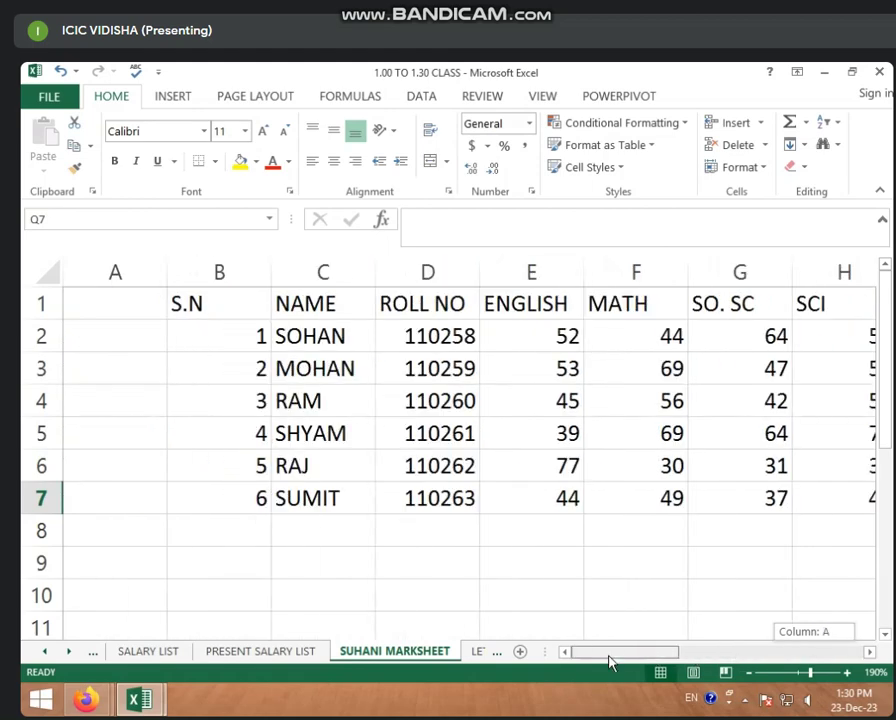
right_click(137, 283)
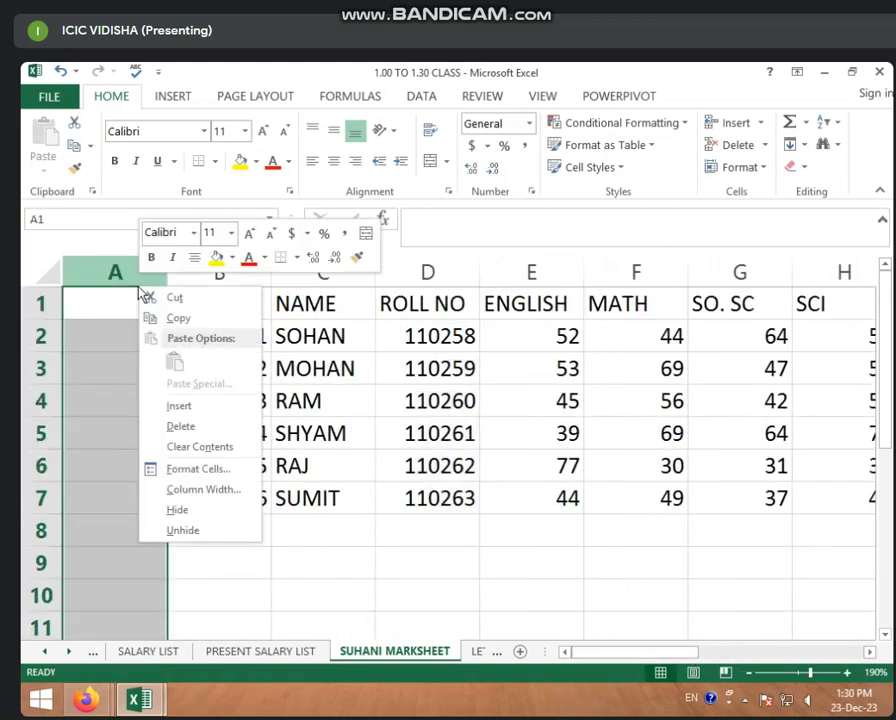
click(181, 426)
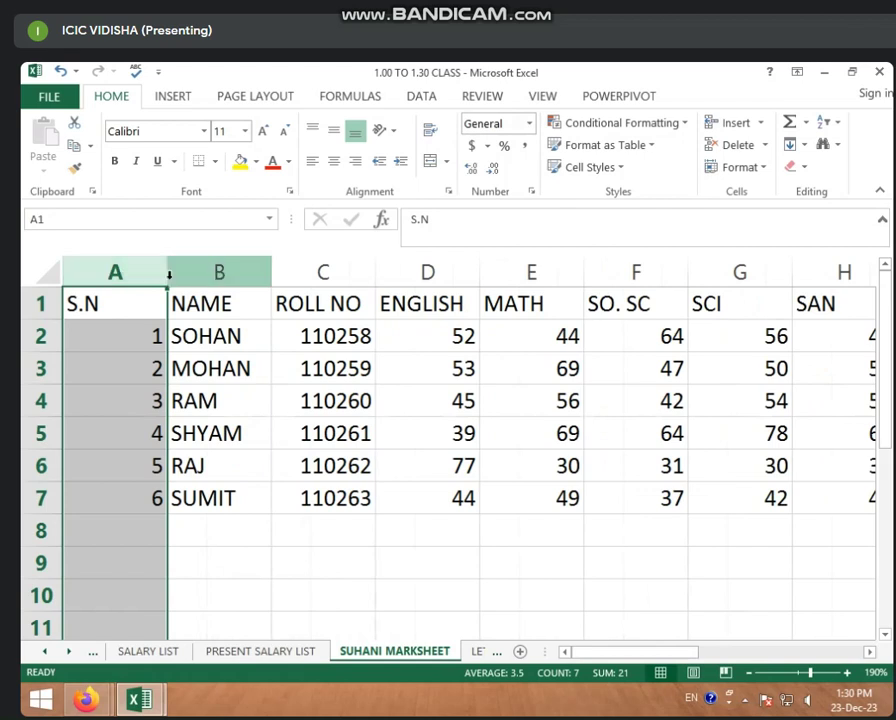
drag(168, 276, 112, 277)
click(314, 436)
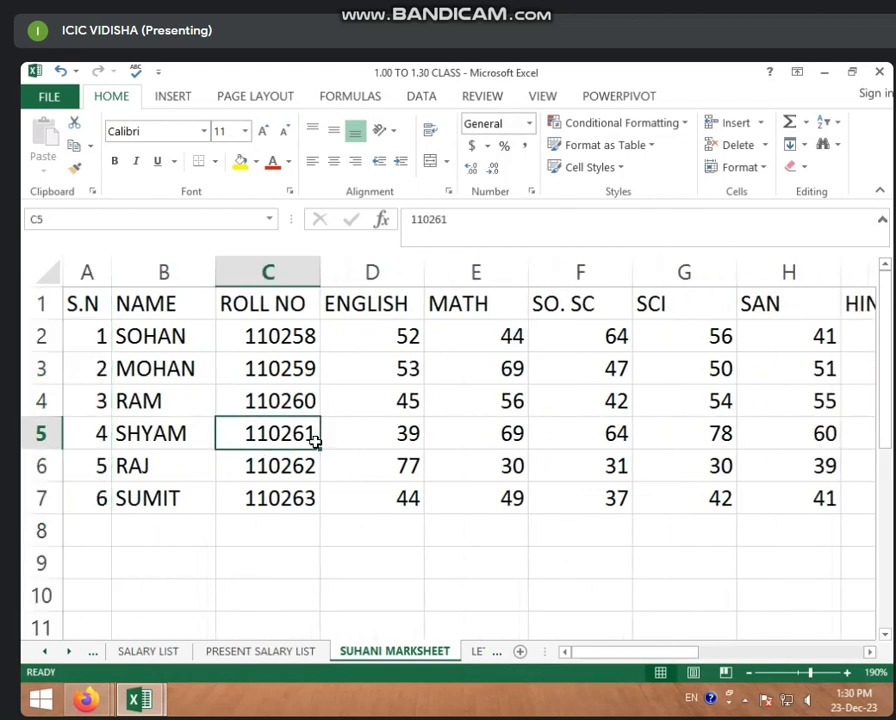